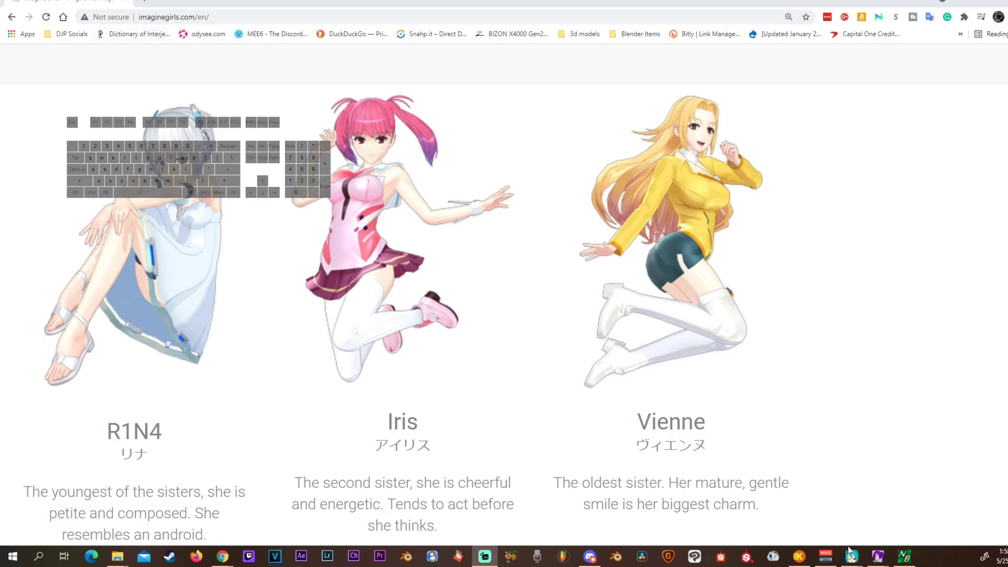
Switch to MikuMikuDance and load the Vienne model into the empty scene.
mouse_move(851, 555)
left_click(914, 507)
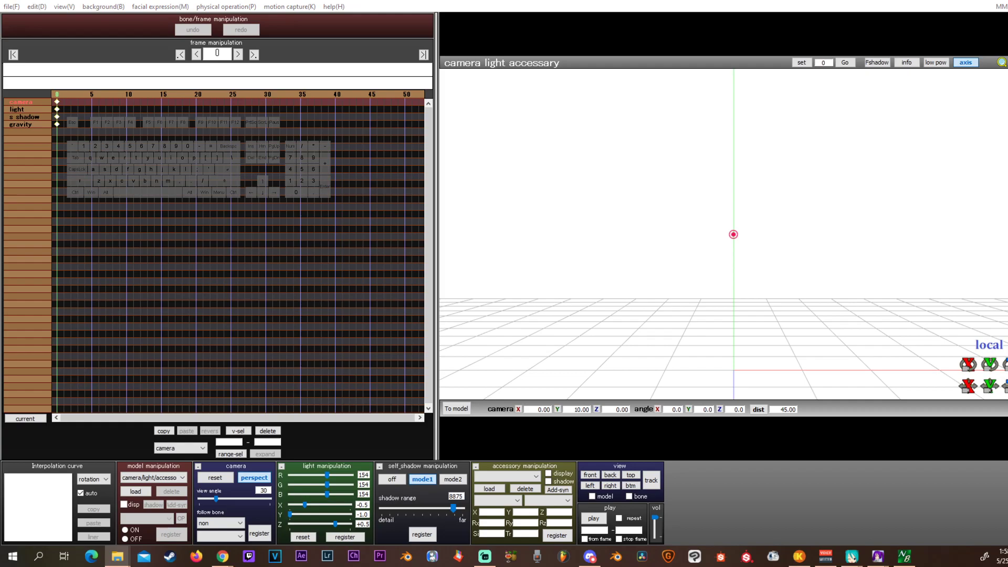
left_click_drag(600, 247, 642, 241)
left_click(496, 303)
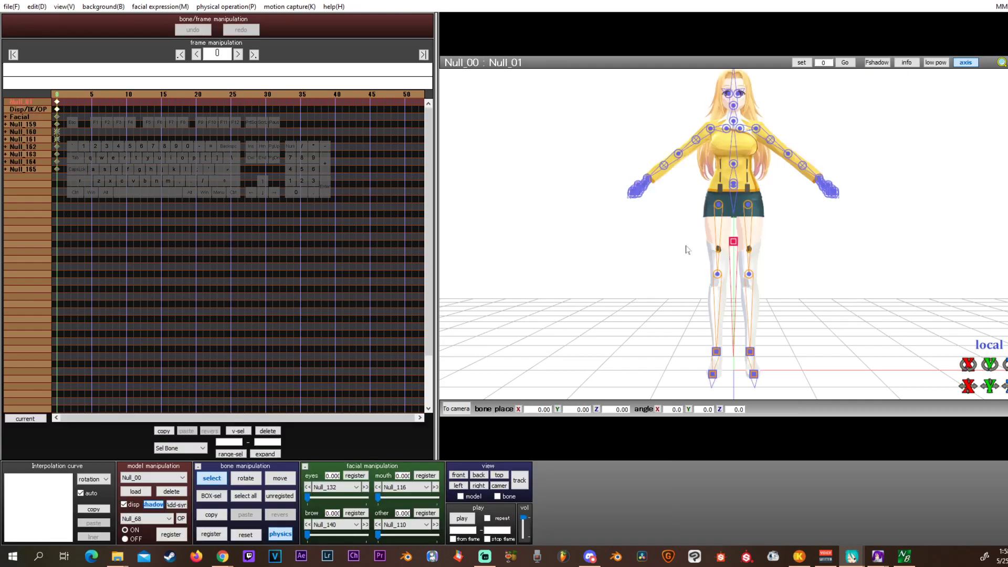
Raise the other-category facial morph Null_110 to its maximum and set Null_112 to 1.000.
right_click_drag(692, 260, 713, 275)
scroll(712, 275, "up", 2)
scroll(687, 296, "down", 1)
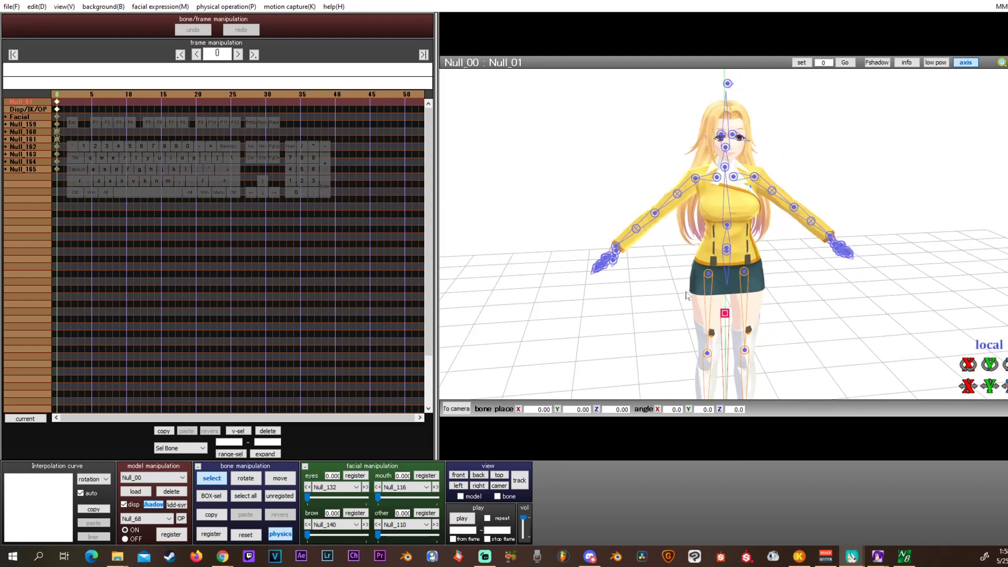
middle_click_drag(686, 291, 661, 277)
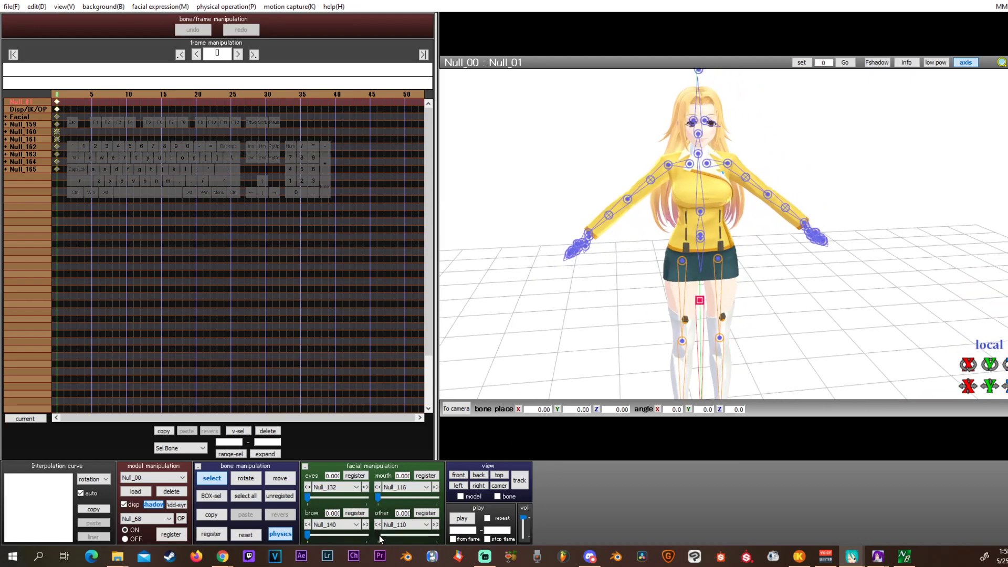
left_click_drag(379, 536, 470, 535)
left_click(434, 524)
scroll(393, 526, "down", 1)
right_click_drag(616, 311, 715, 246)
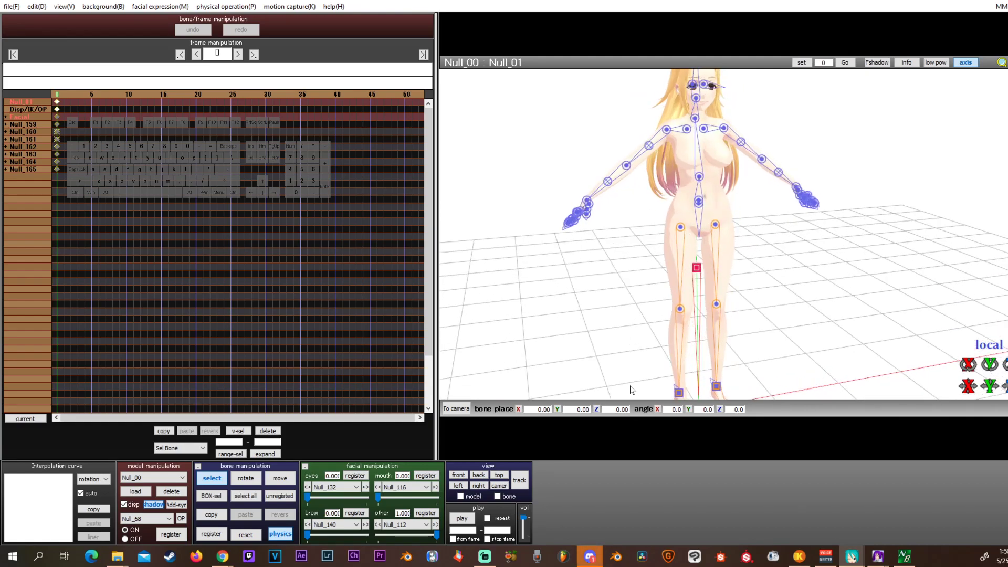
Switch to PMXEditor and bring up the Vienne.pmx editor, PMXView and TransformView windows.
mouse_move(878, 557)
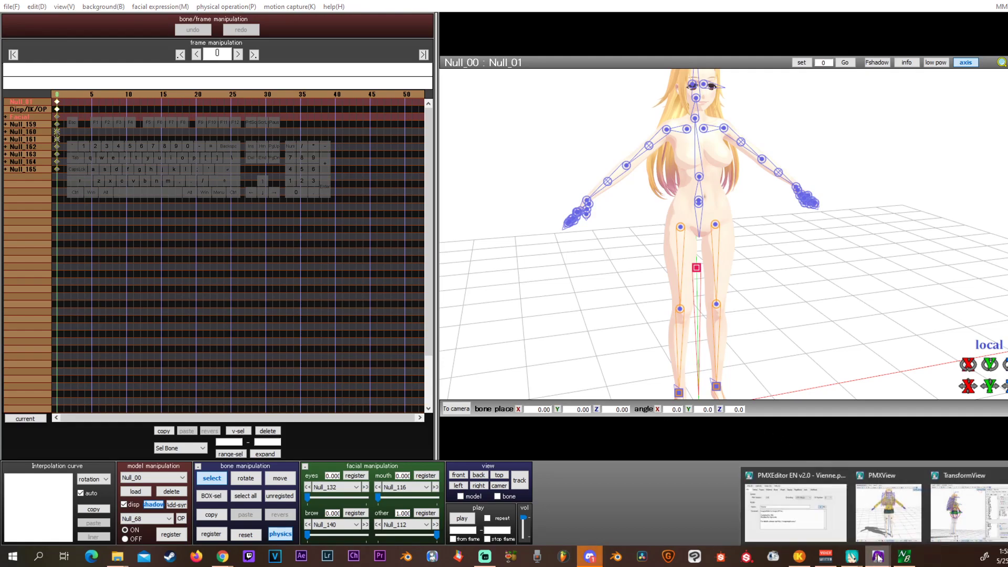
left_click(803, 517)
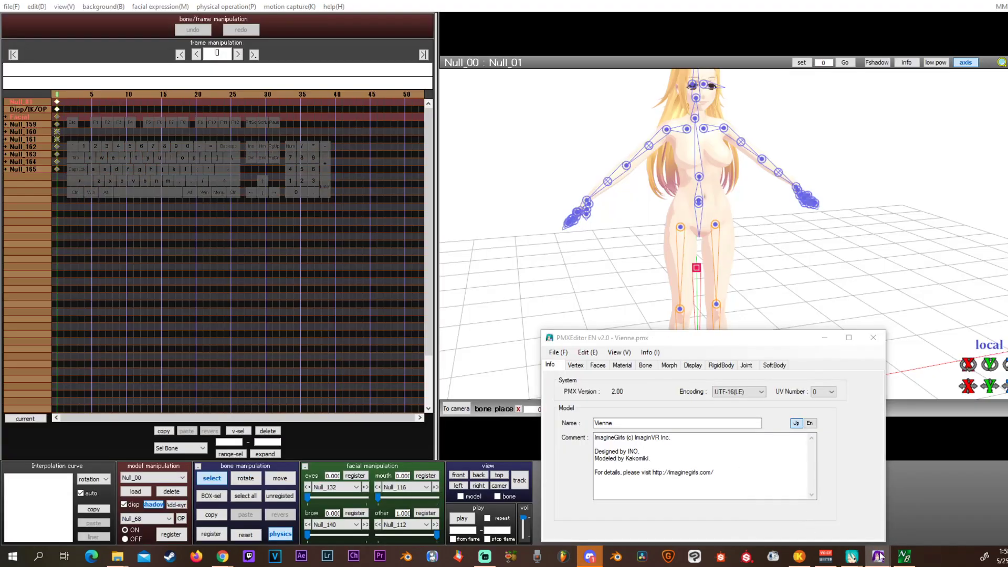
left_click(889, 509)
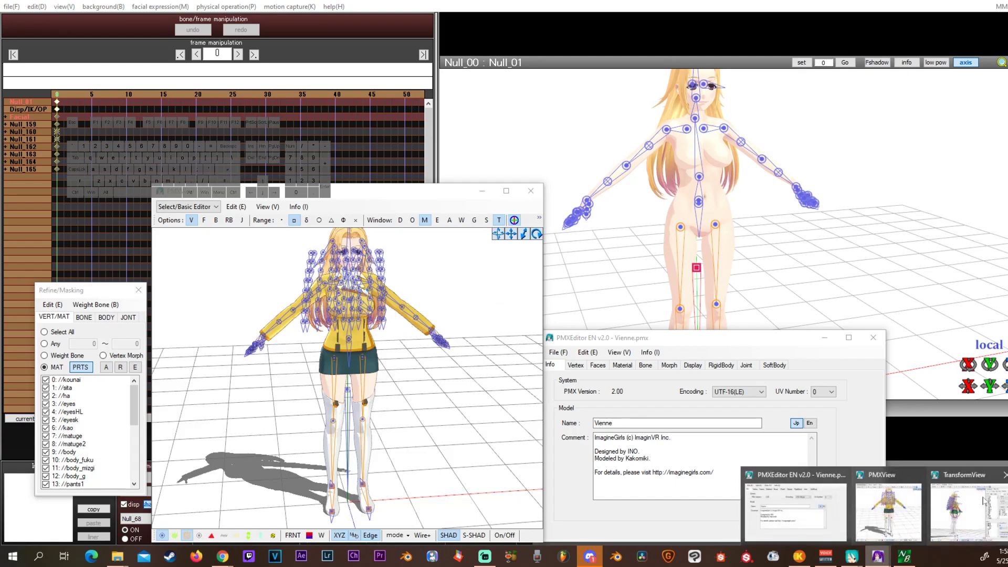
left_click(977, 504)
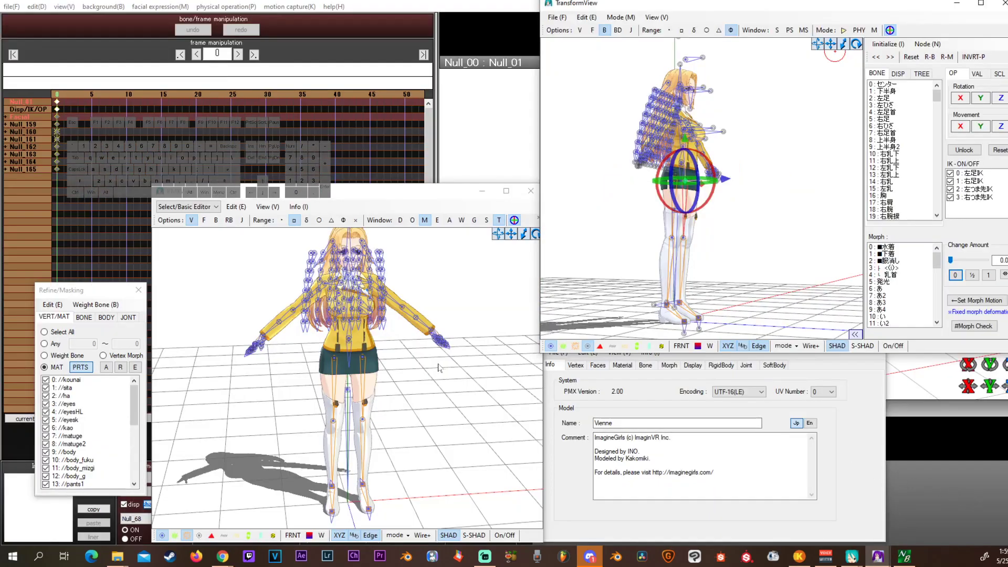
Hide the bones in PMXView and place the Refine/Masking window beside the model.
right_click_drag(416, 367, 428, 379)
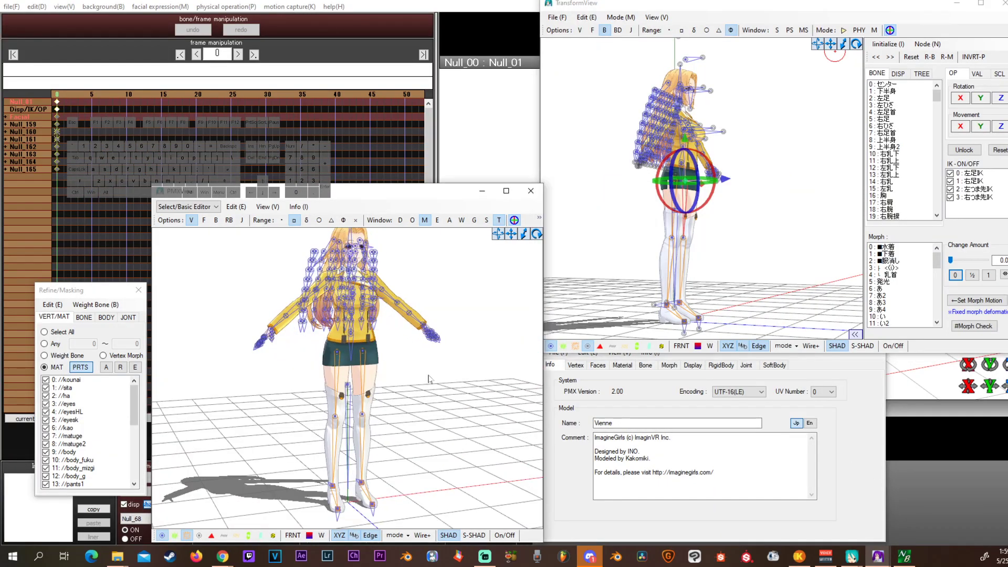
left_click_drag(92, 292, 211, 249)
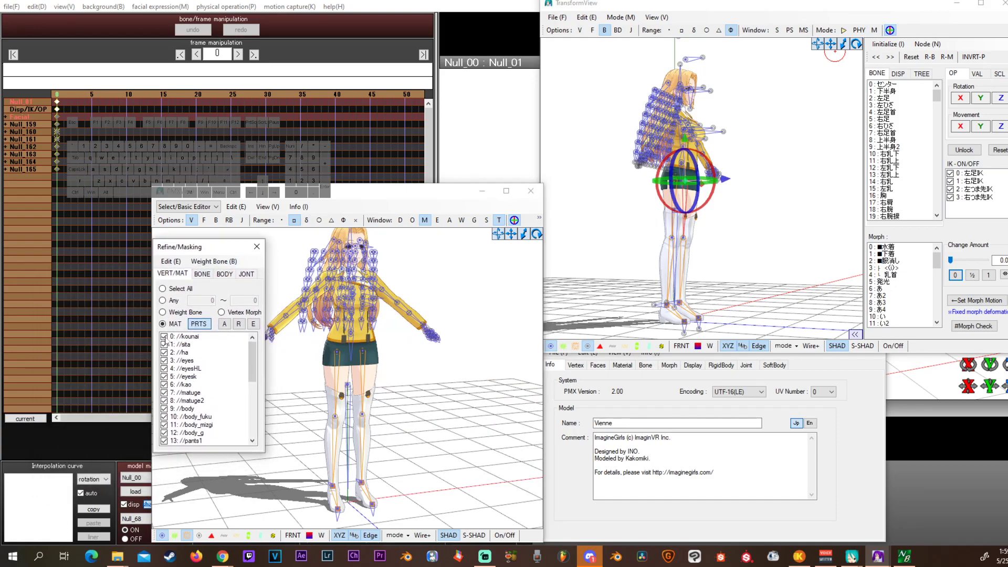
left_click(163, 535)
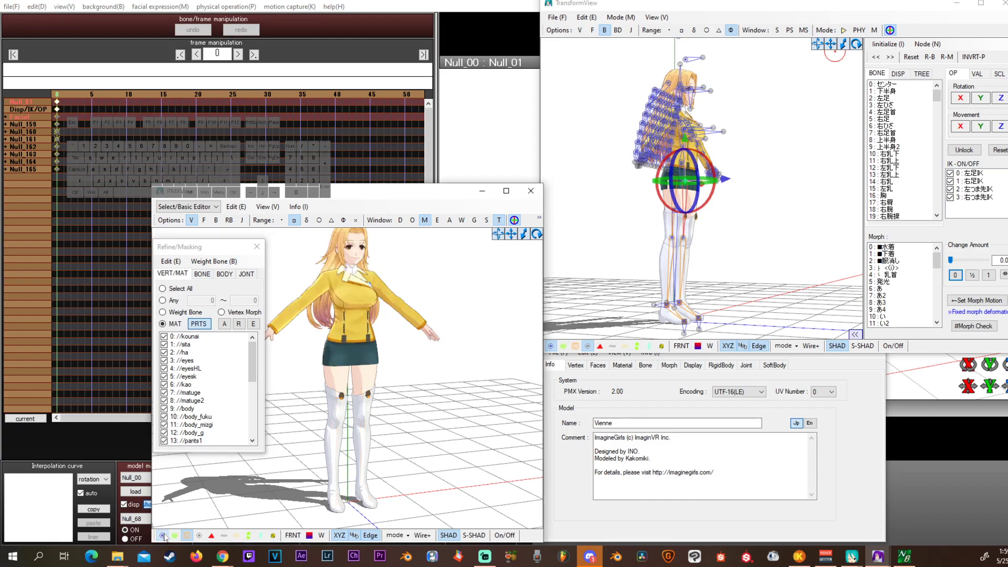
mouse_move(212, 252)
left_mouse_down()
mouse_move(226, 265)
mouse_move(193, 255)
left_mouse_up()
Hide materials 0 (kounai) through 13 (pants1) in the Refine/Masking material list.
left_click(145, 340)
left_click(145, 348)
left_click(145, 356)
left_click(145, 364)
left_click(144, 372)
left_click(144, 387)
left_click(144, 380)
left_click(144, 396)
left_click(144, 403)
left_click(145, 412)
left_click(144, 420)
left_click(145, 429)
left_click(144, 437)
left_click(144, 444)
Hide materials 14 (pants1b) through 24 (fuku2), covering underwear, hair and upper clothing.
scroll(179, 391, "down", 2)
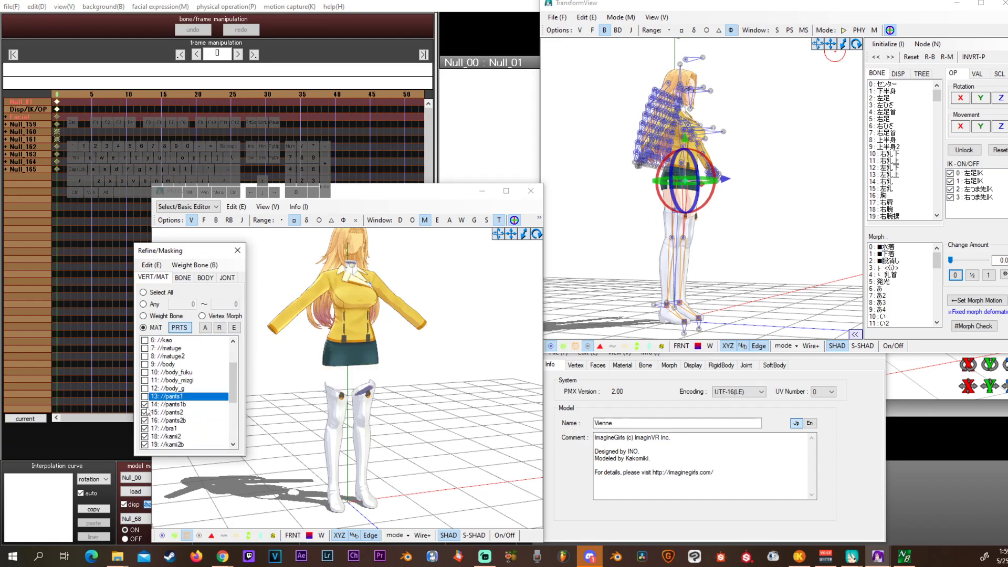
left_click(144, 404)
left_click(144, 412)
left_click(145, 420)
left_click(145, 428)
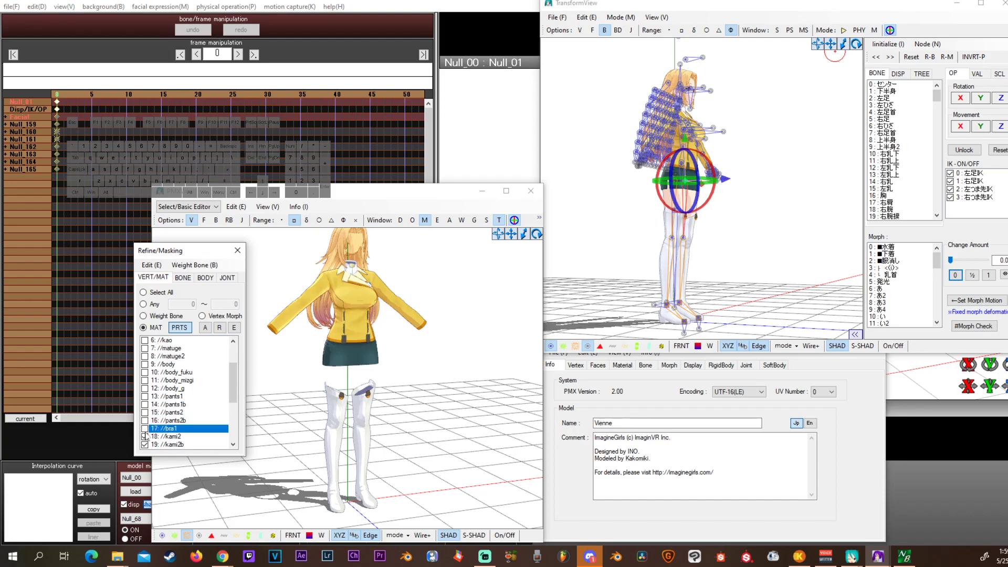
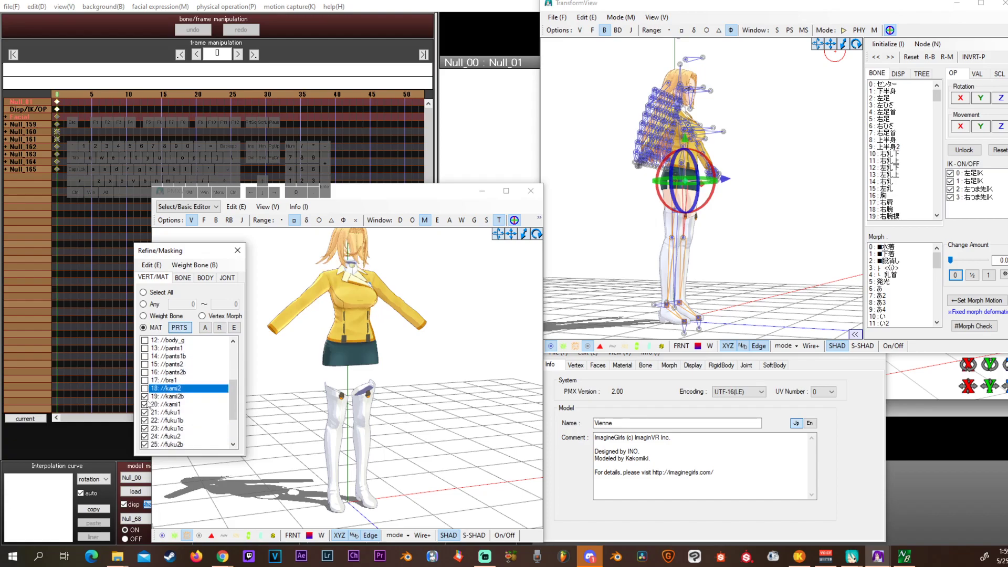
left_click(145, 404)
left_click(145, 413)
left_click(145, 420)
left_click(145, 428)
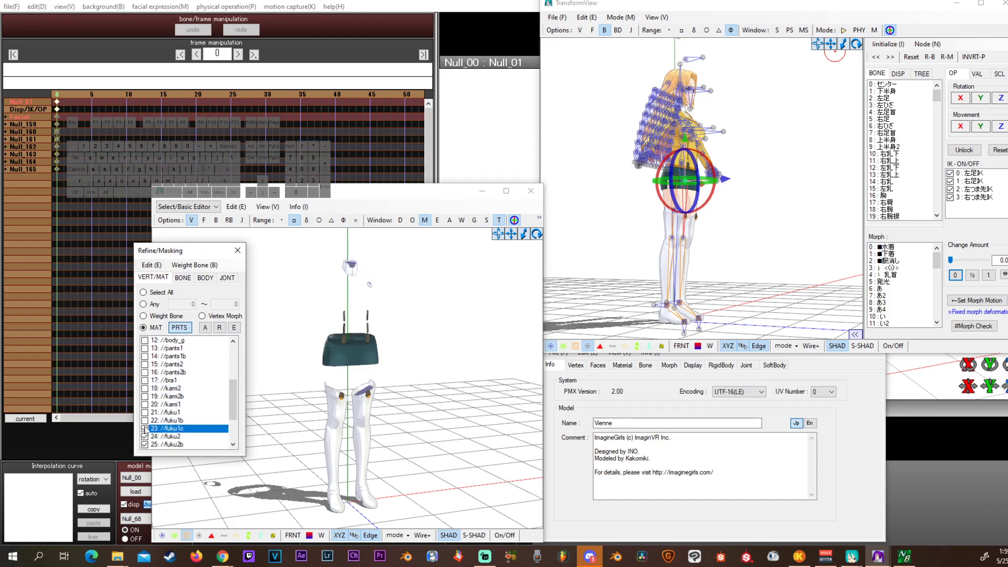
left_click(145, 436)
left_click(145, 444)
Hide the remaining materials 25 (fuku2b) through 32 (toumei2), including the kutu parts, skirt and mizugi.
scroll(167, 424, "down", 2)
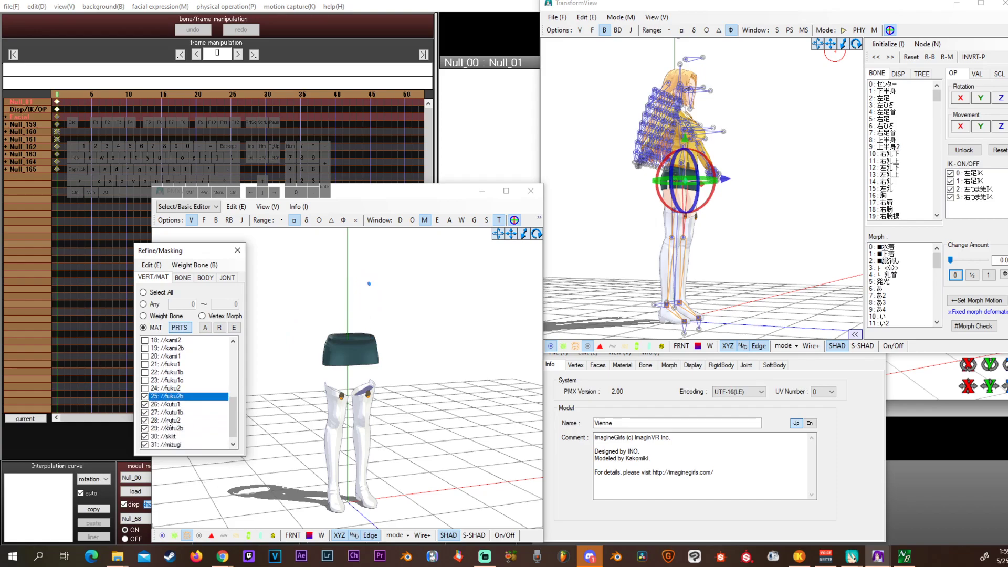
left_click(145, 404)
left_click(145, 412)
left_click(145, 420)
left_click(145, 428)
left_click(145, 436)
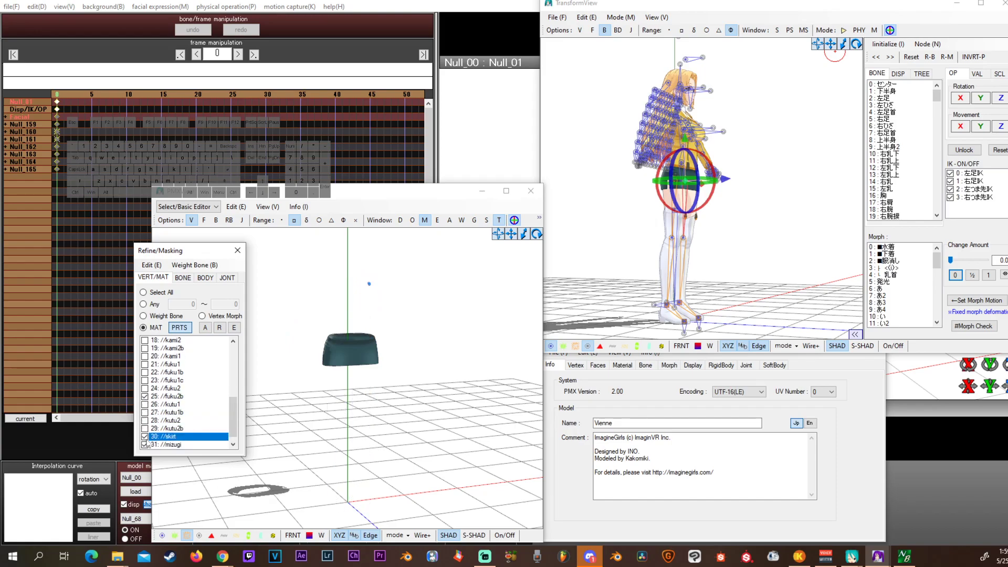
left_click(145, 444)
left_click(145, 396)
scroll(149, 415, "down", 1)
left_click(145, 445)
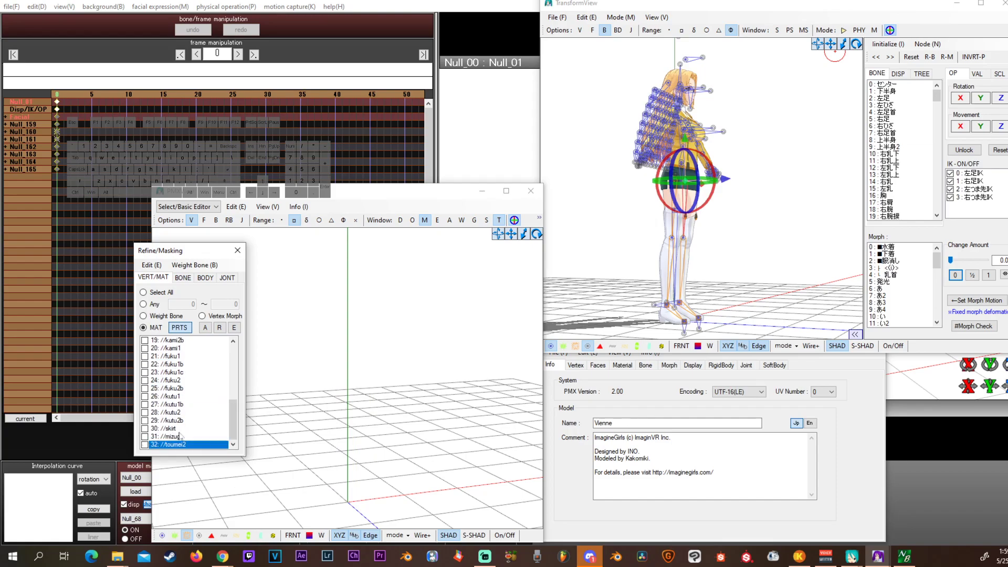
Show materials 9 (body), 10 (body_fuku) and 11 (body_mizgi) one after another and examine the visible geometry.
scroll(192, 405, "up", 4)
scroll(194, 399, "up", 1)
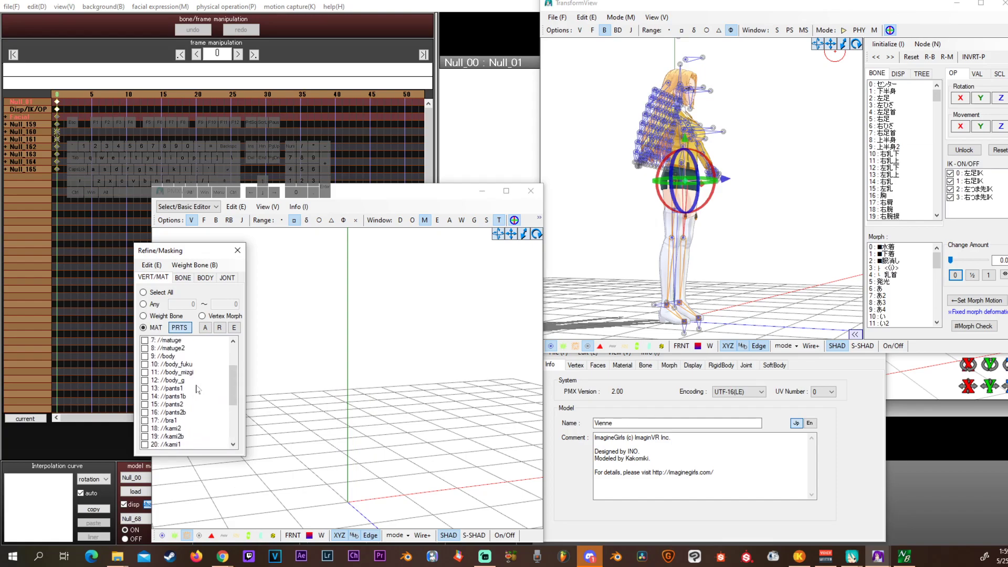
left_click(144, 356)
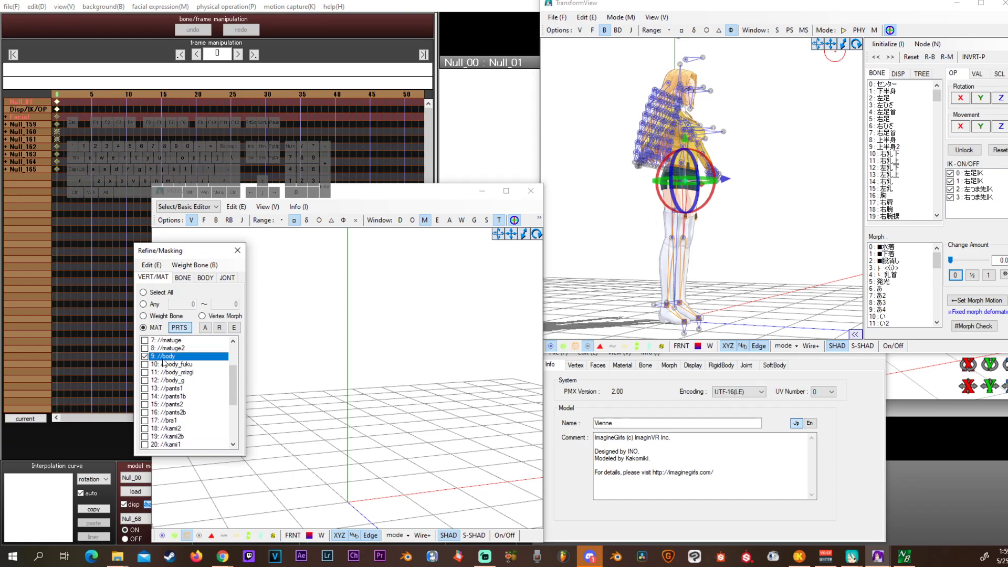
left_click_drag(199, 250, 154, 249)
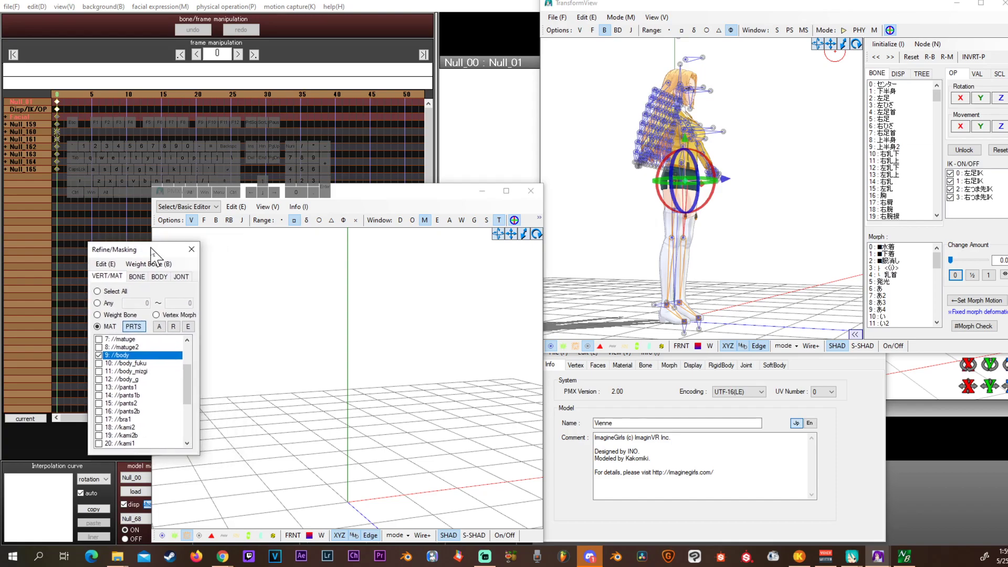
left_click(99, 363)
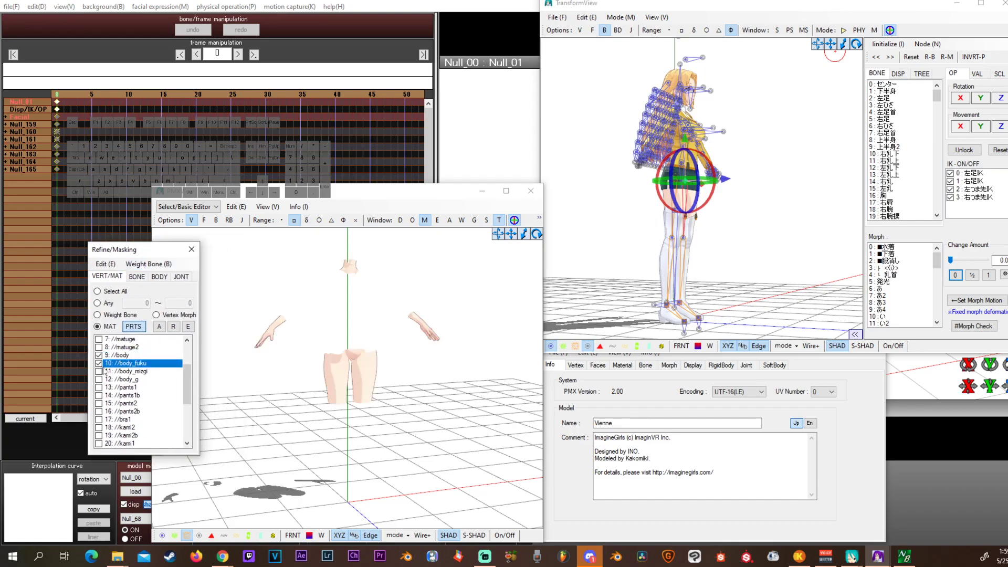
mouse_move(372, 341)
right_mouse_down()
mouse_move(326, 344)
mouse_move(365, 345)
right_mouse_up()
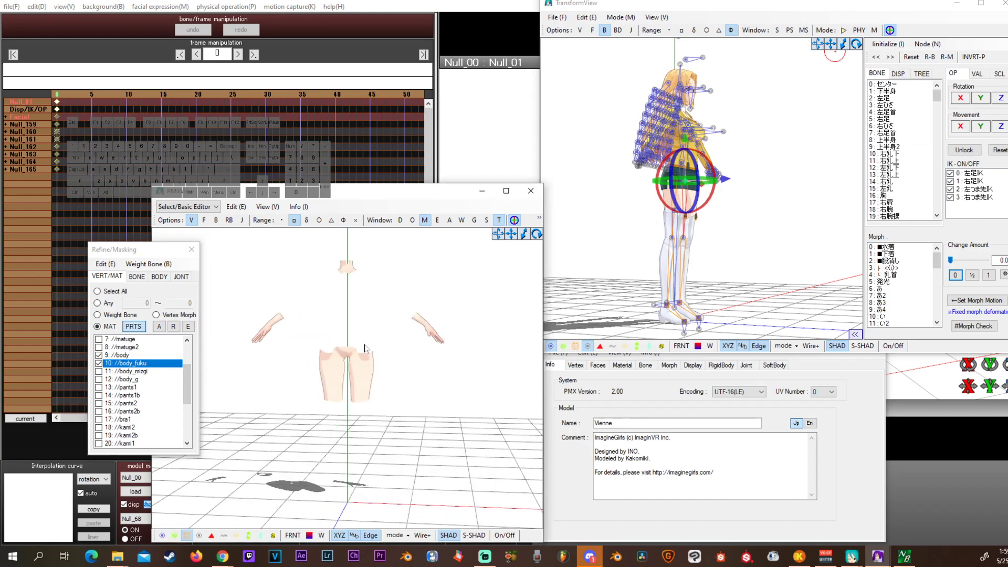
left_click(98, 372)
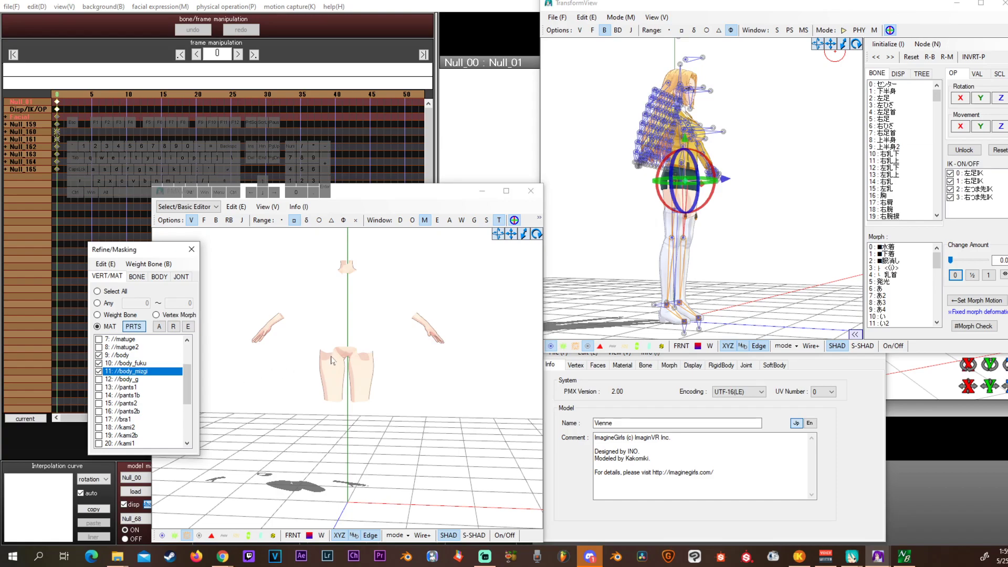
right_click_drag(334, 362, 281, 372)
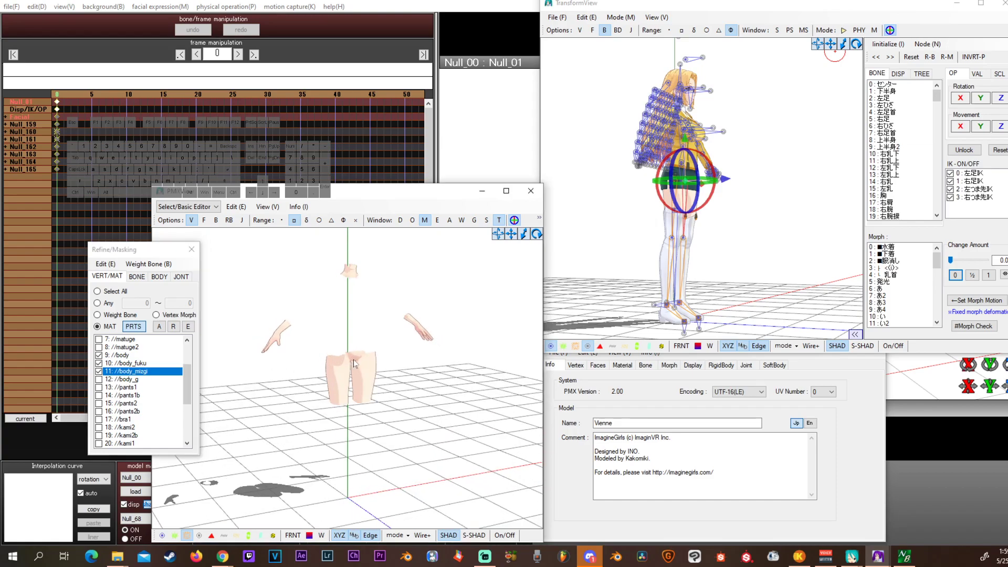
Also show body_g, pants1, pants1b and the pants2 materials to check which geometry they cover.
left_click(99, 380)
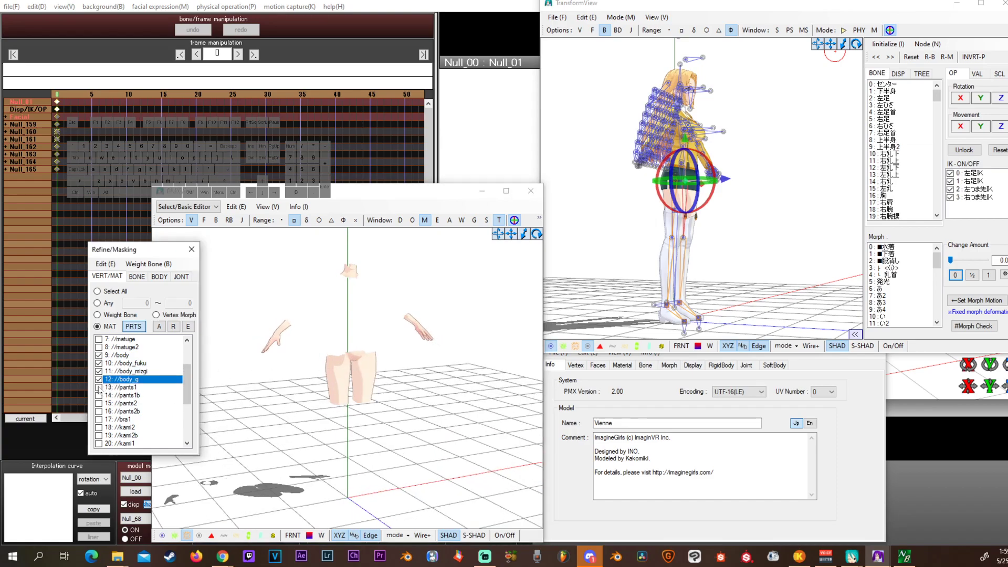
left_click(98, 388)
left_click(99, 395)
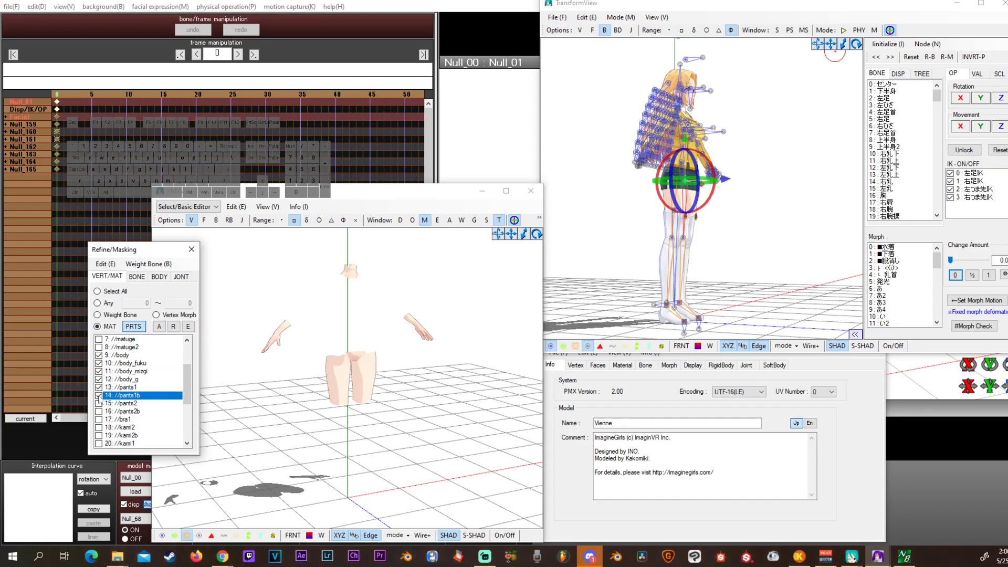
left_click(99, 403)
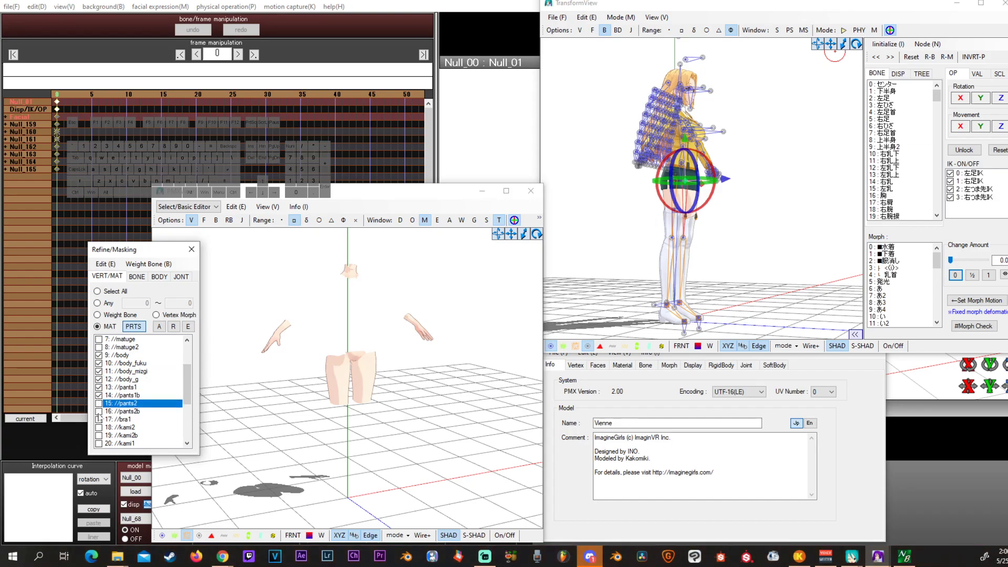
left_click(98, 412)
Hide the pants and body materials again, working back up the list to an empty view.
left_click(99, 412)
left_click(99, 404)
left_click(99, 395)
left_click(98, 388)
left_click(99, 379)
left_click(98, 371)
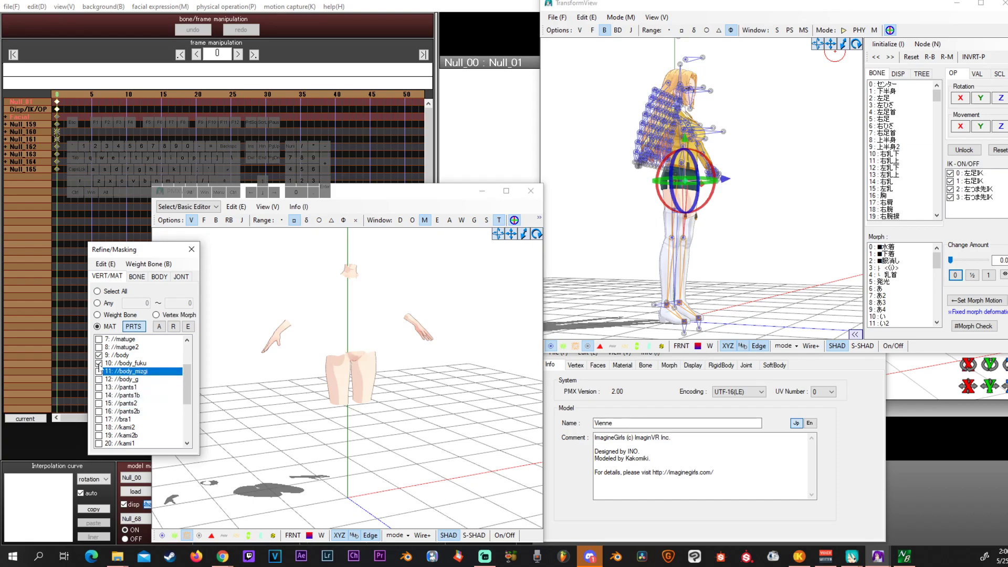
left_click(99, 364)
right_click_drag(398, 323, 389, 332)
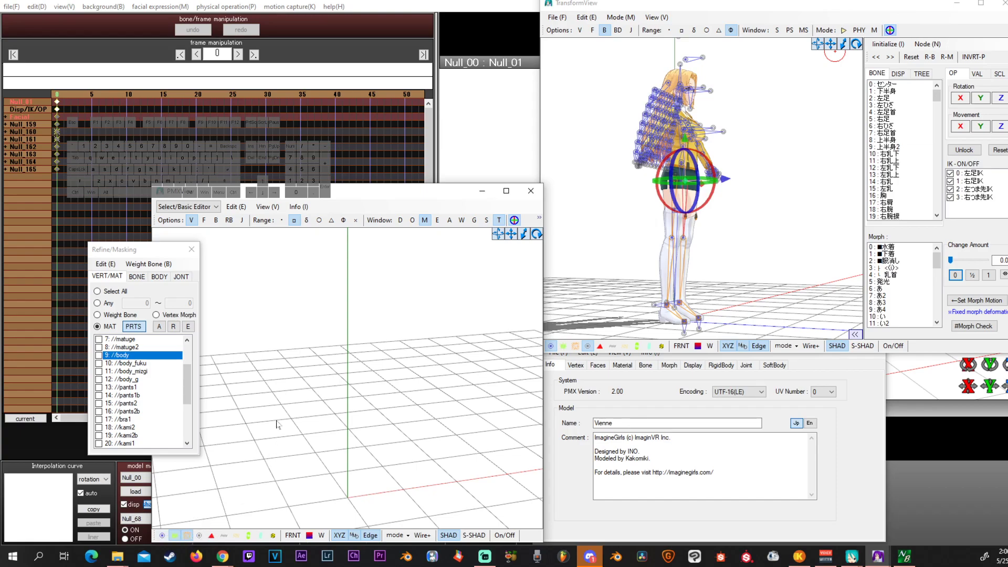
Examine the vertices of body_fuku, show only body_mizgi instead, and turn off the vertex display.
right_click_drag(362, 318, 377, 317)
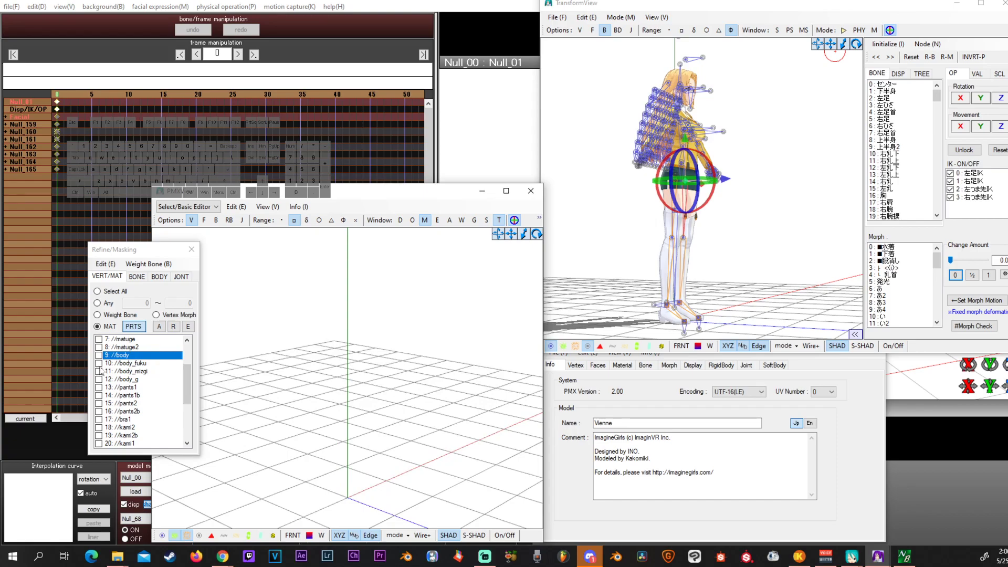
left_click(99, 363)
right_click_drag(345, 373, 330, 344)
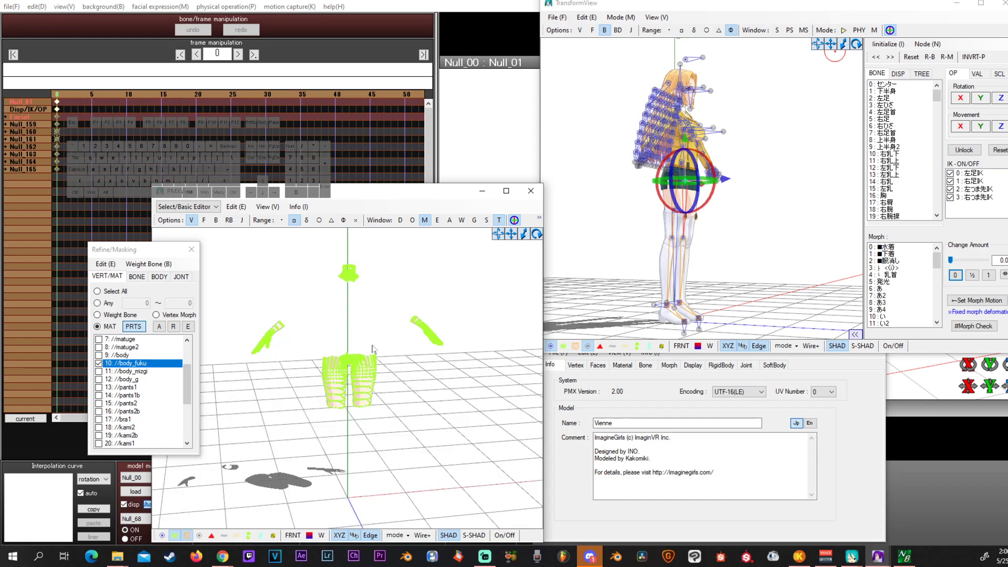
left_click(99, 372)
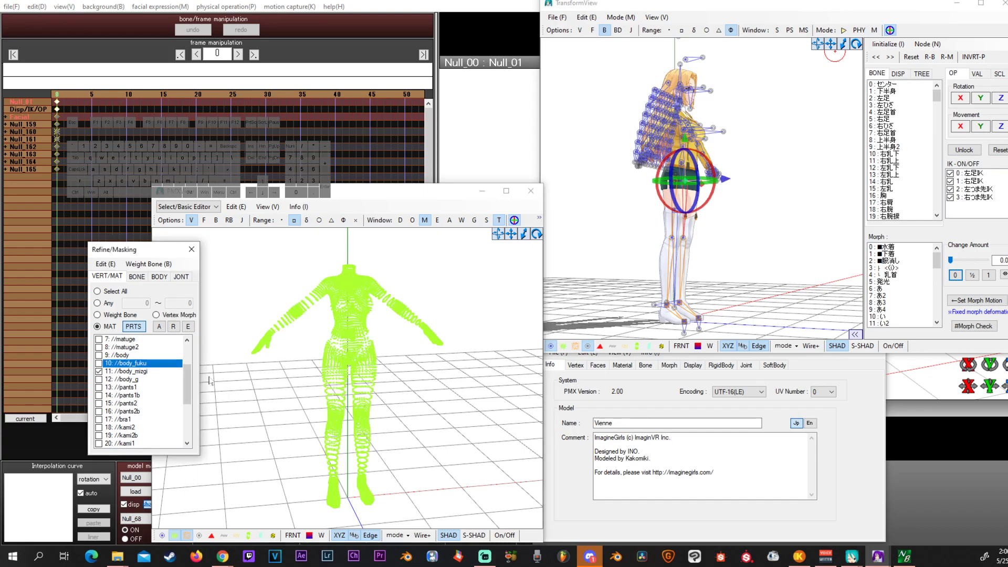
left_click(174, 535)
right_click_drag(267, 467, 293, 448)
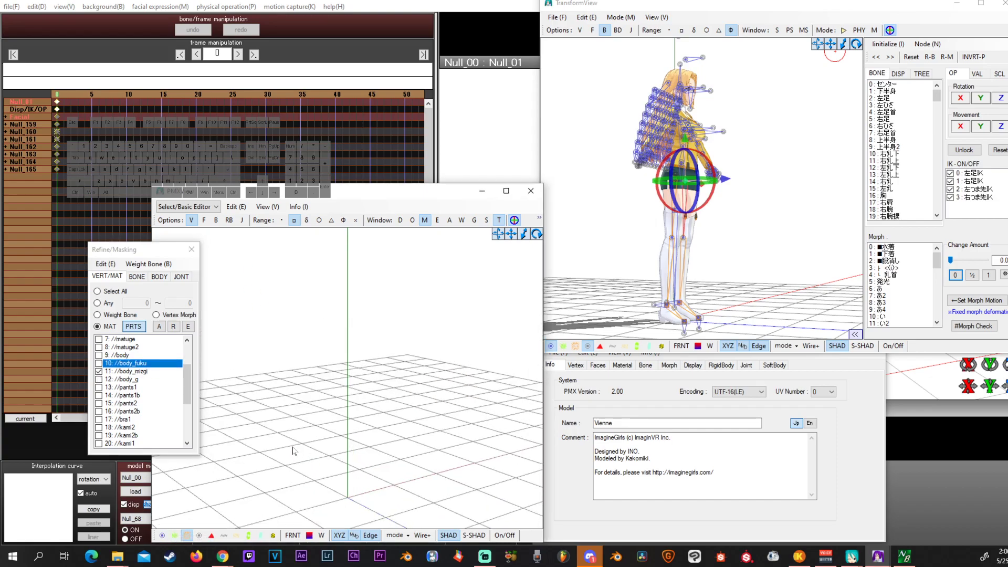
Turn on the vertex display and examine the vertices of the isolated body_mizgi material.
left_click(175, 535)
mouse_move(294, 473)
right_mouse_down()
mouse_move(311, 467)
mouse_move(288, 466)
right_mouse_up()
right_click_drag(345, 377, 345, 368)
middle_click_drag(346, 372, 354, 387)
scroll(353, 387, "up", 3)
right_click_drag(353, 387, 410, 392)
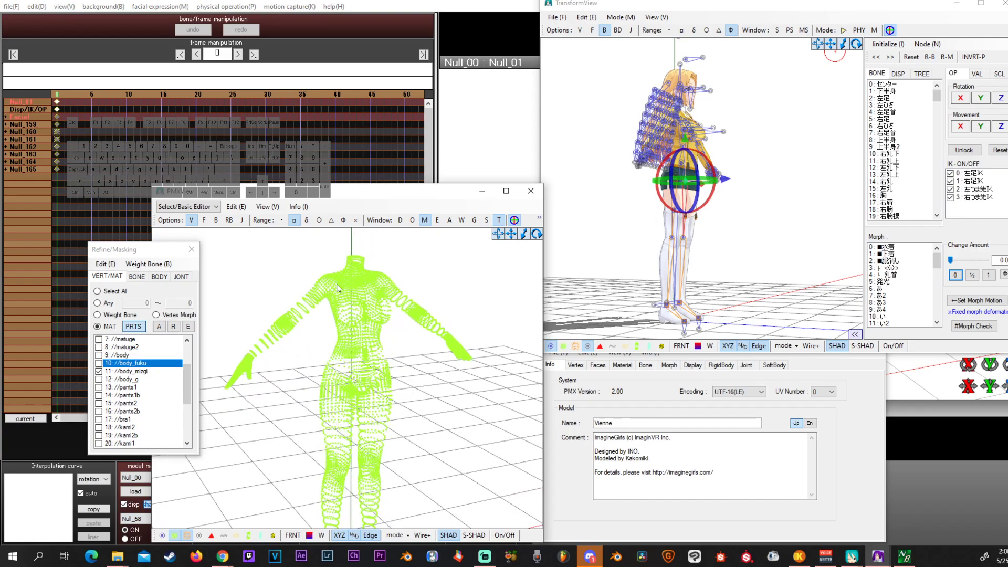
right_click_drag(365, 358, 366, 347)
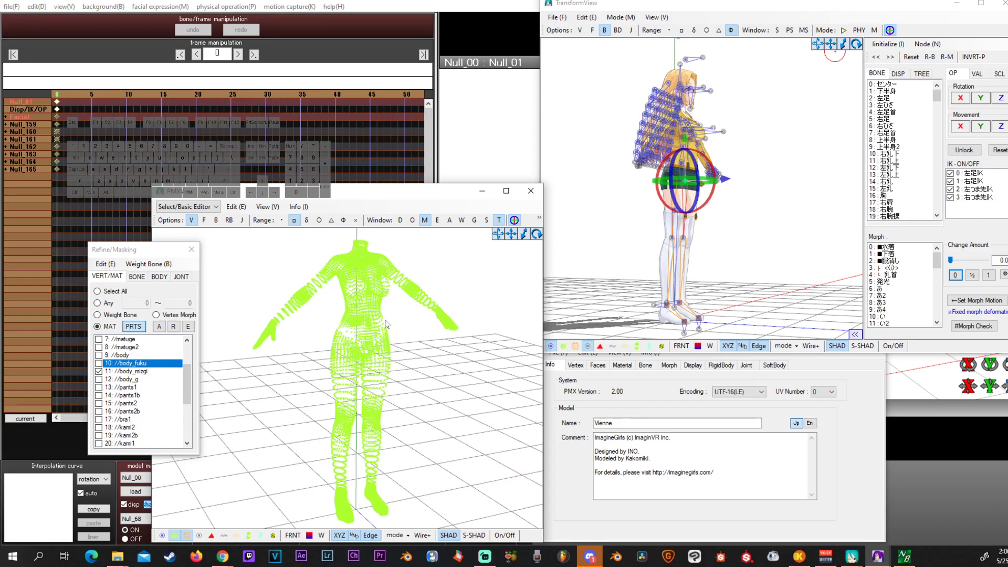
Isolate body_g in place of body_mizgi, and show only the body material instead.
left_click(567, 467)
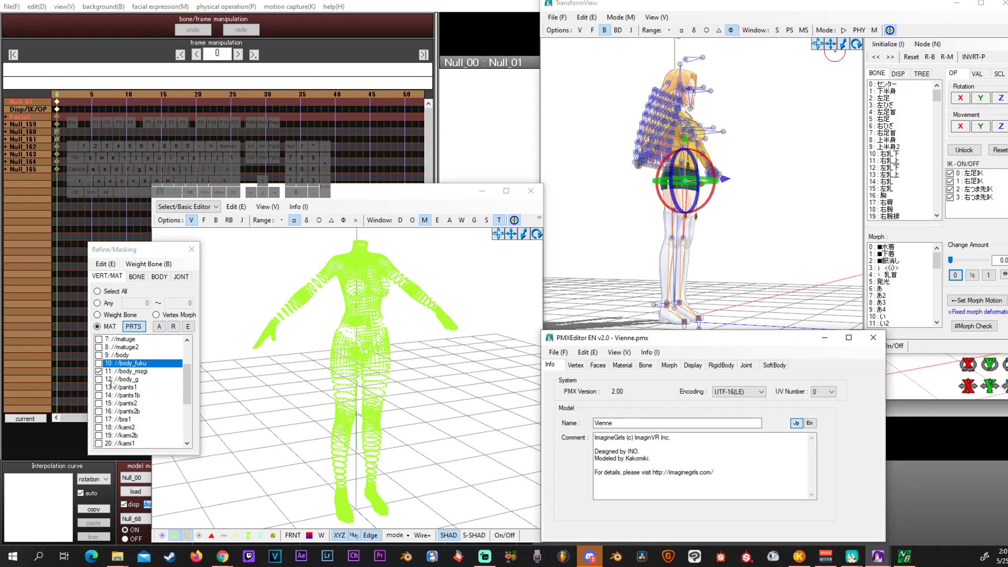
left_click(99, 380)
left_click(99, 372)
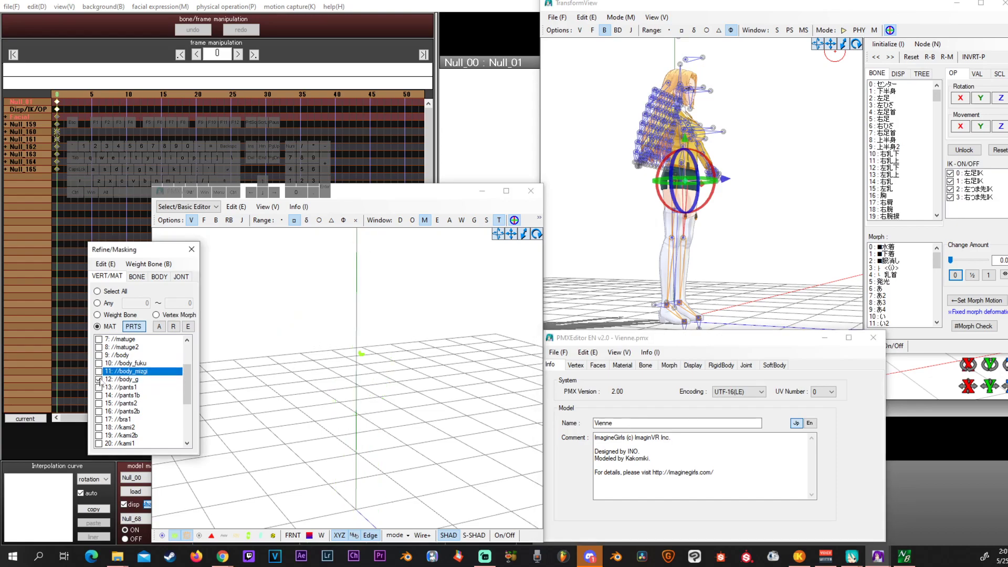
left_click(99, 379)
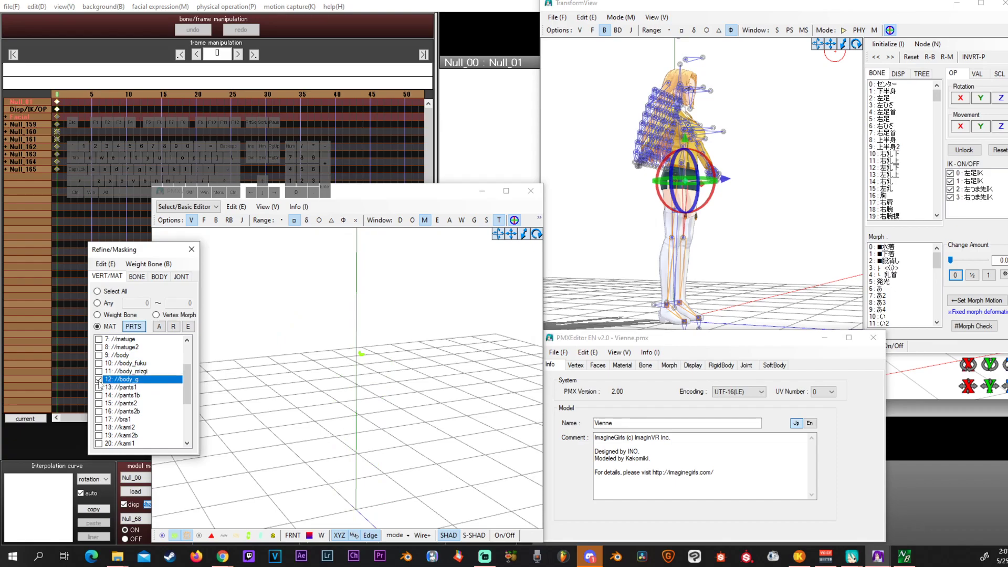
left_click(99, 355)
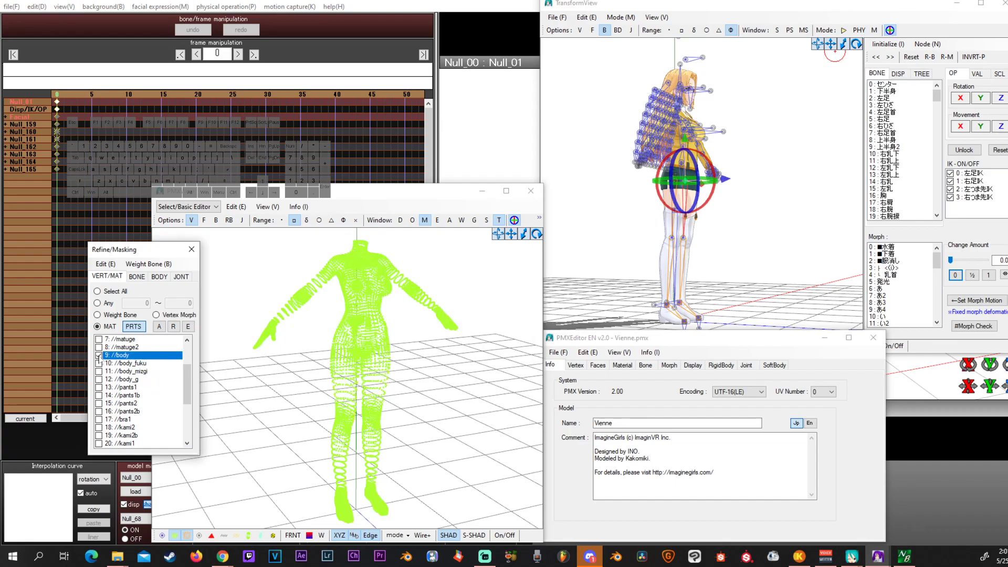
Show matuge2 briefly in place of body, isolate body again and examine its vertices.
left_click(98, 349)
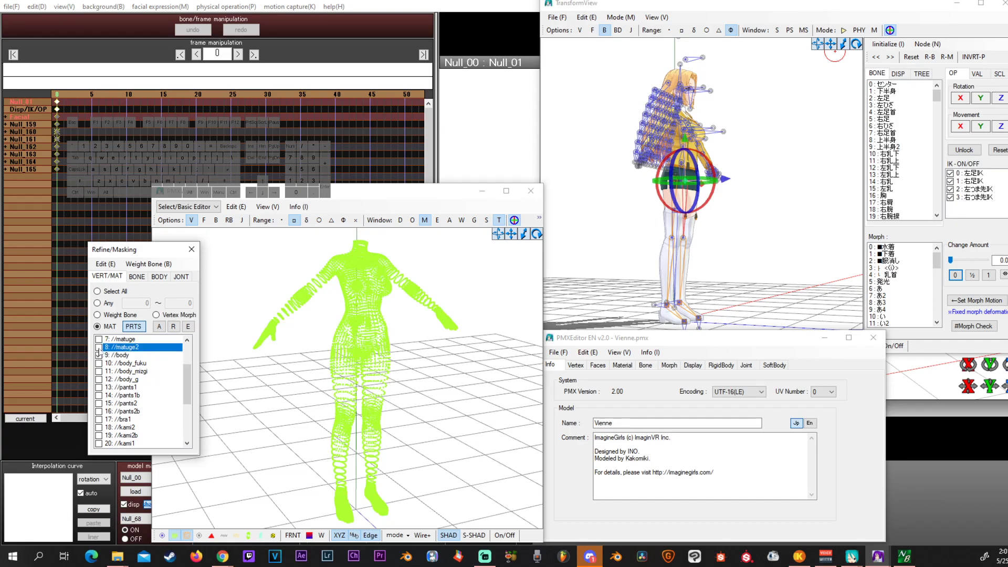
left_click(99, 356)
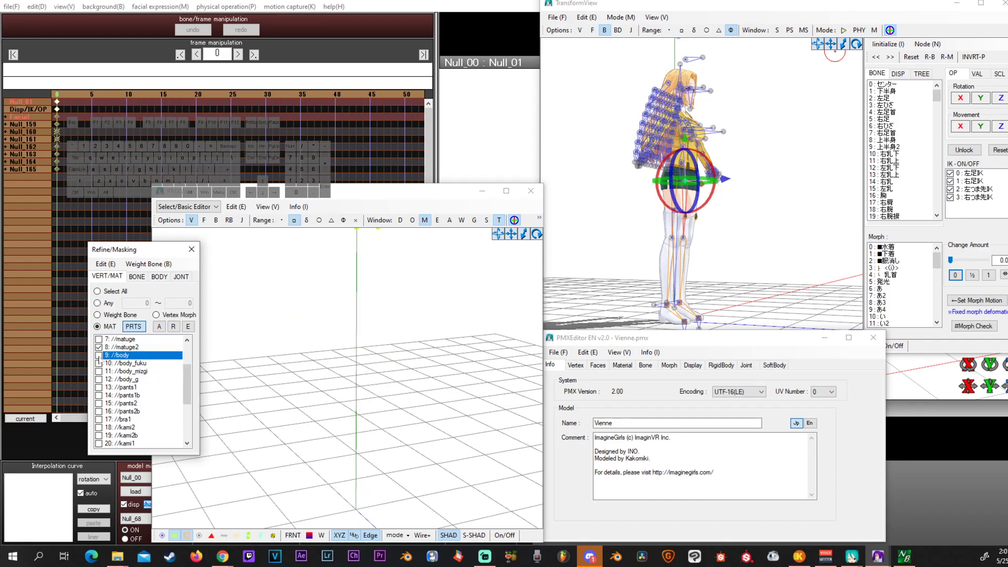
left_click(99, 356)
left_click(98, 349)
mouse_move(339, 358)
right_mouse_down()
mouse_move(393, 358)
mouse_move(348, 351)
right_mouse_up()
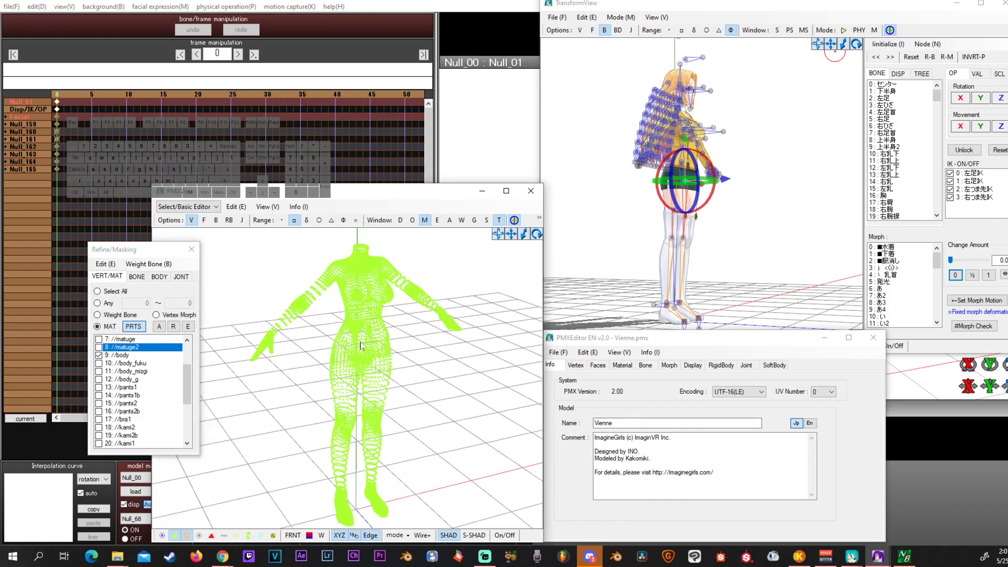
scroll(361, 341, "up", 3)
mouse_move(360, 341)
middle_mouse_down()
mouse_move(353, 360)
mouse_move(366, 360)
middle_mouse_up()
mouse_move(367, 361)
right_mouse_down()
mouse_move(431, 363)
mouse_move(380, 364)
right_mouse_up()
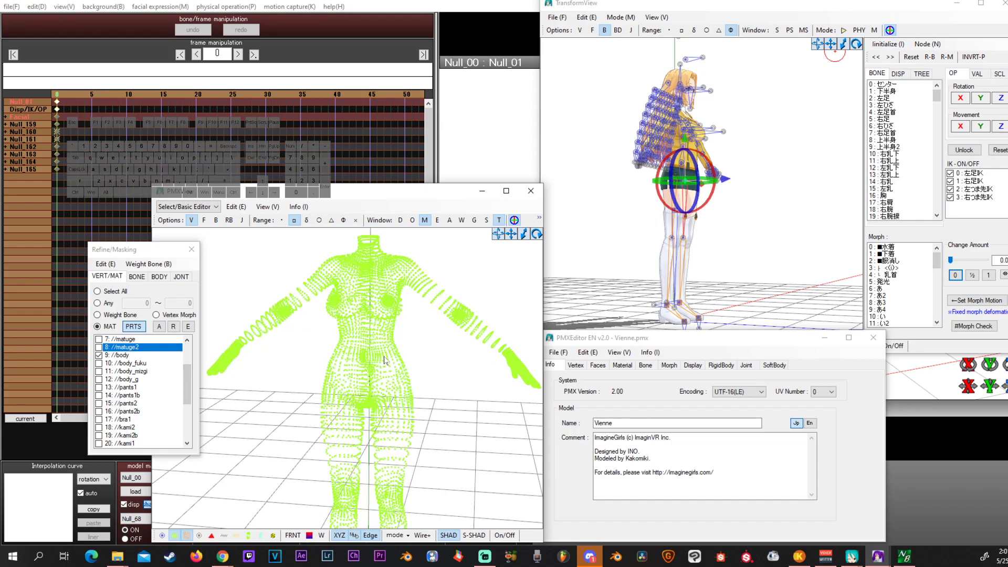
Bring up the material settings of //body and check its Opaque value.
left_click(645, 341)
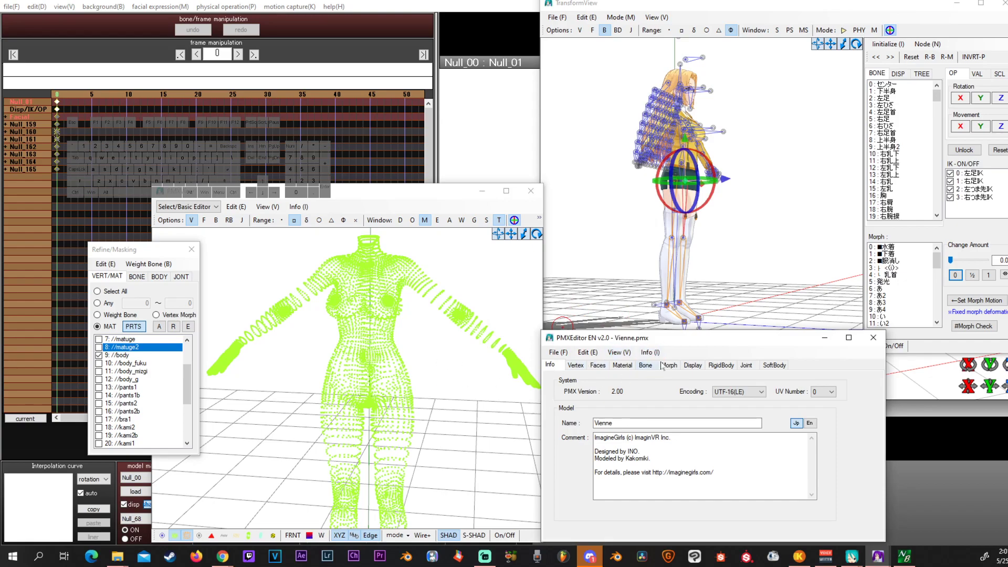
left_click(623, 365)
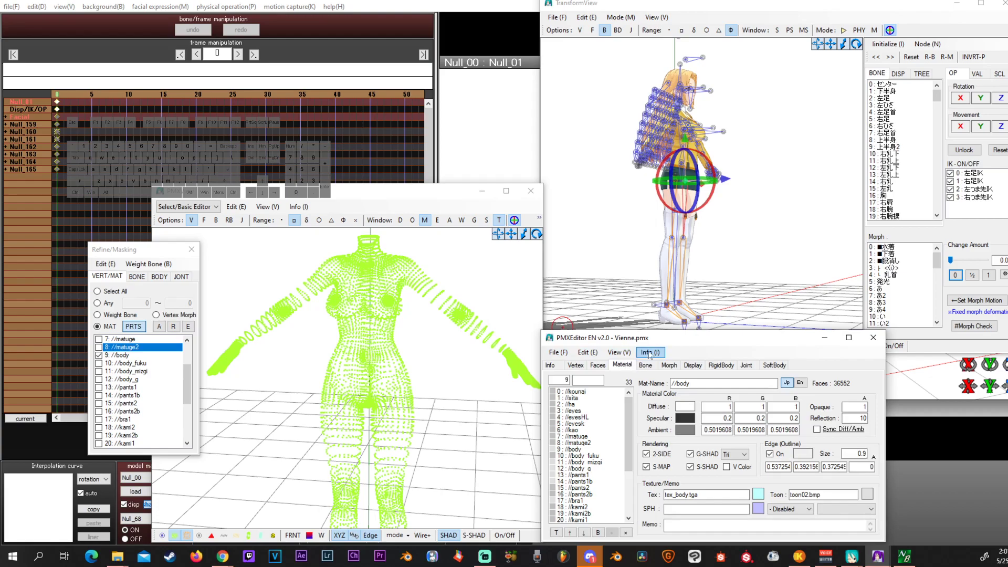
left_click_drag(633, 341, 638, 317)
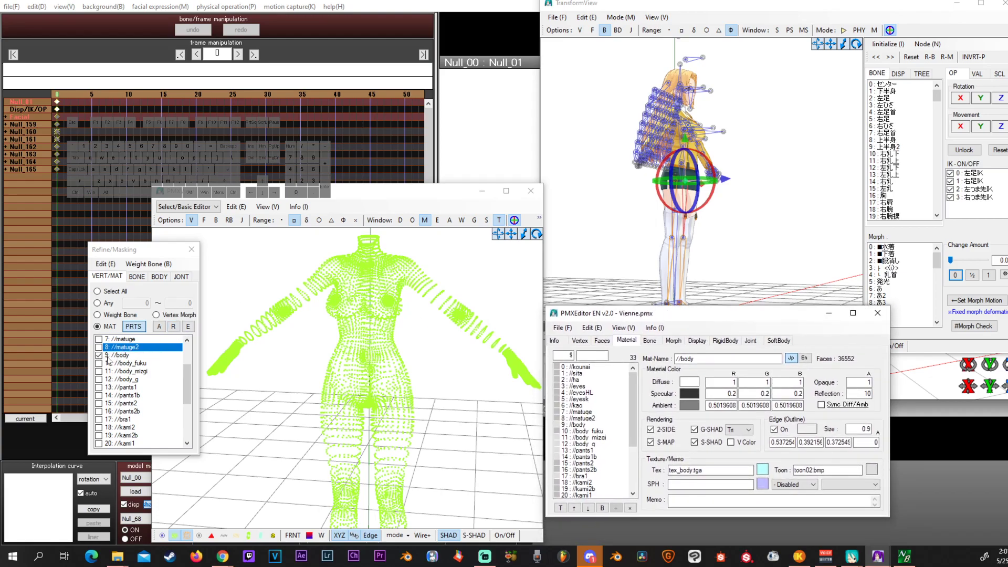
left_click(581, 425)
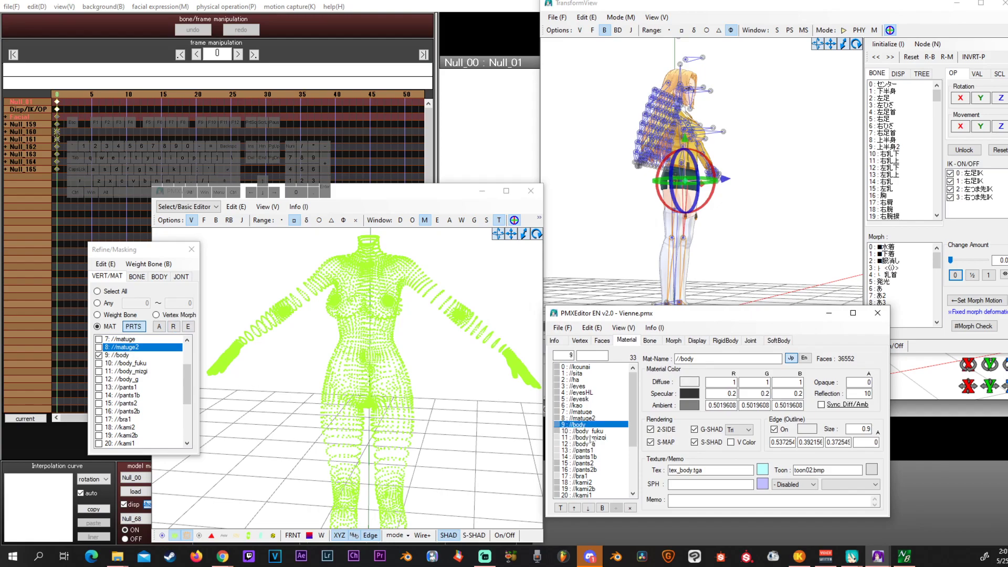
left_click_drag(774, 316, 664, 278)
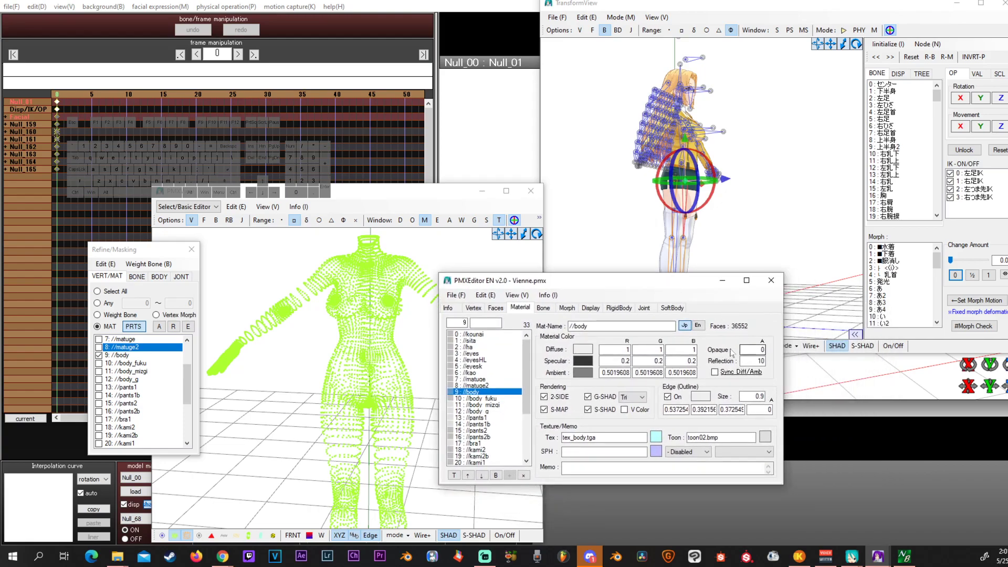
left_click_drag(757, 349, 788, 350)
Inspect the ■水着 material morph and its body_fuku and body_mizgi offsets.
left_click(567, 308)
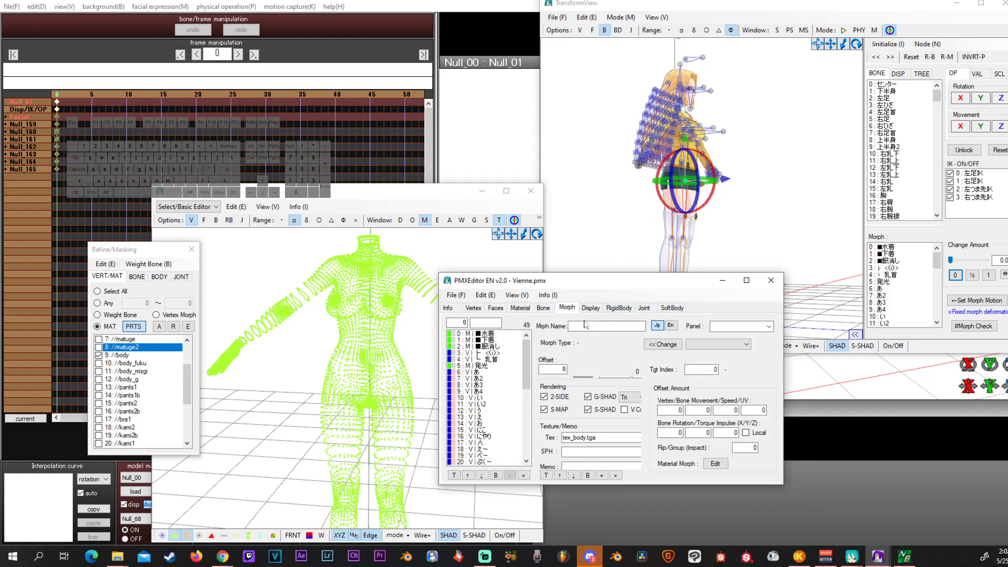
left_click(483, 335)
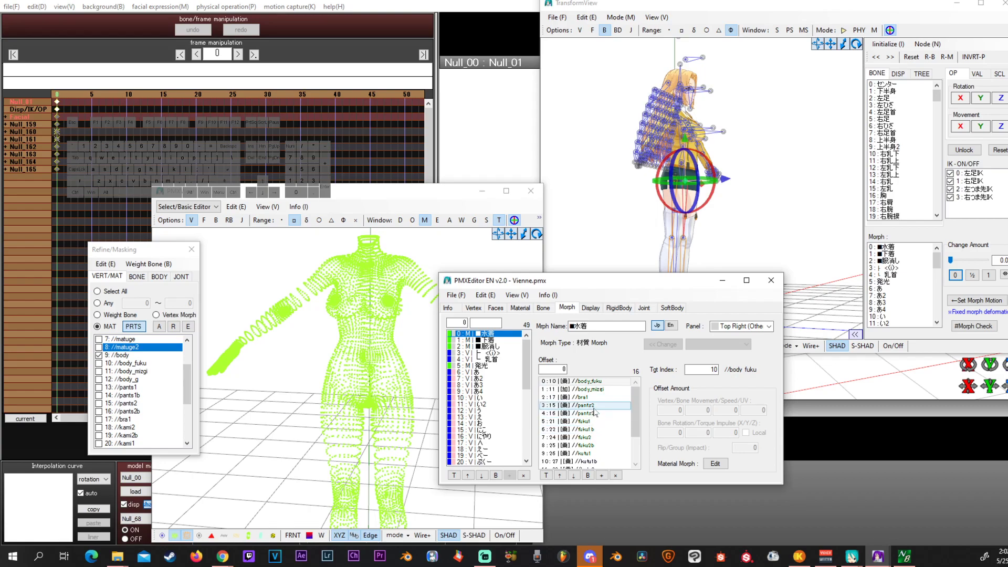
left_click(589, 390)
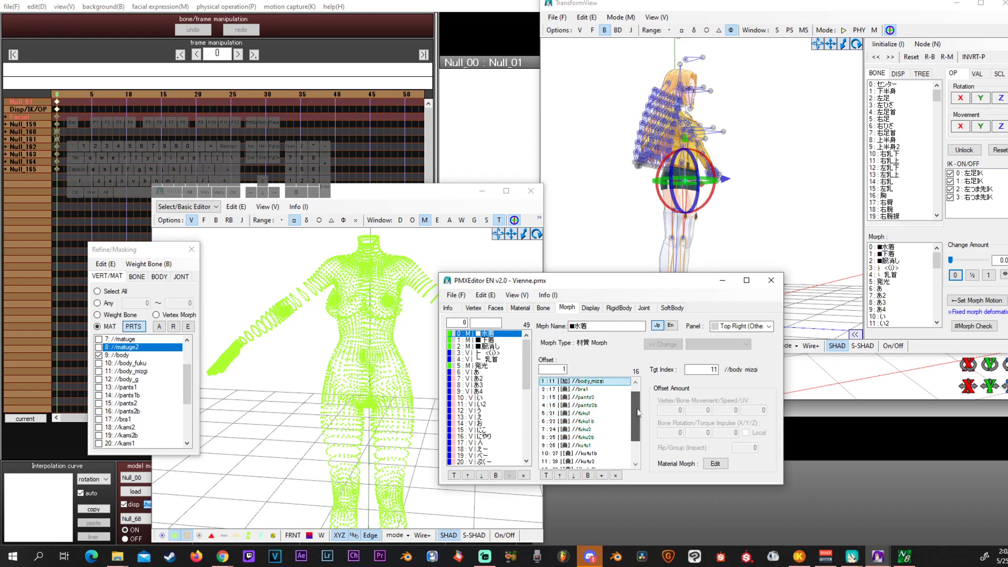
left_click(585, 381)
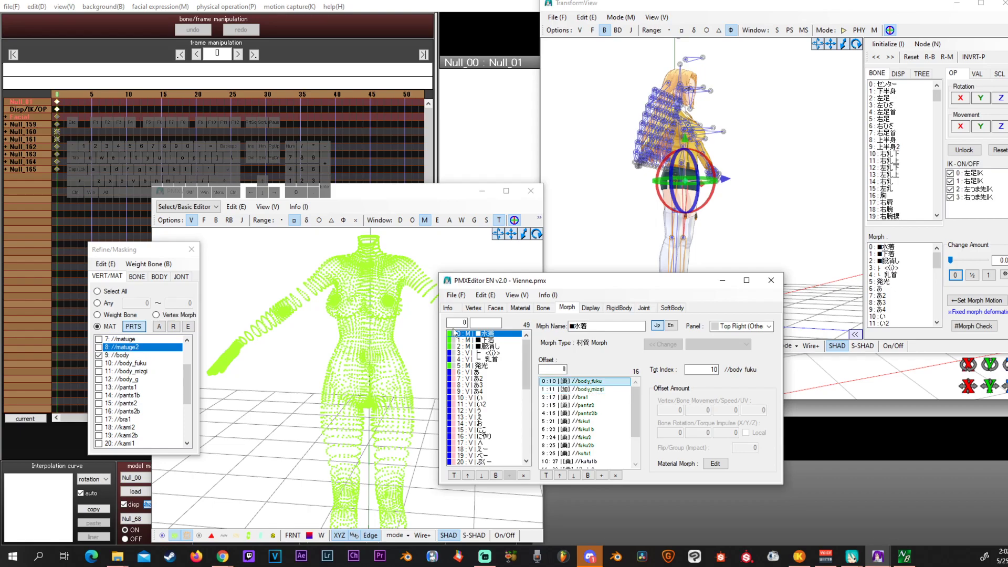
Check the offset calculation and Opaque value for //body in the ■下着 morph, leaving the material morph settings unchanged.
left_click(474, 339)
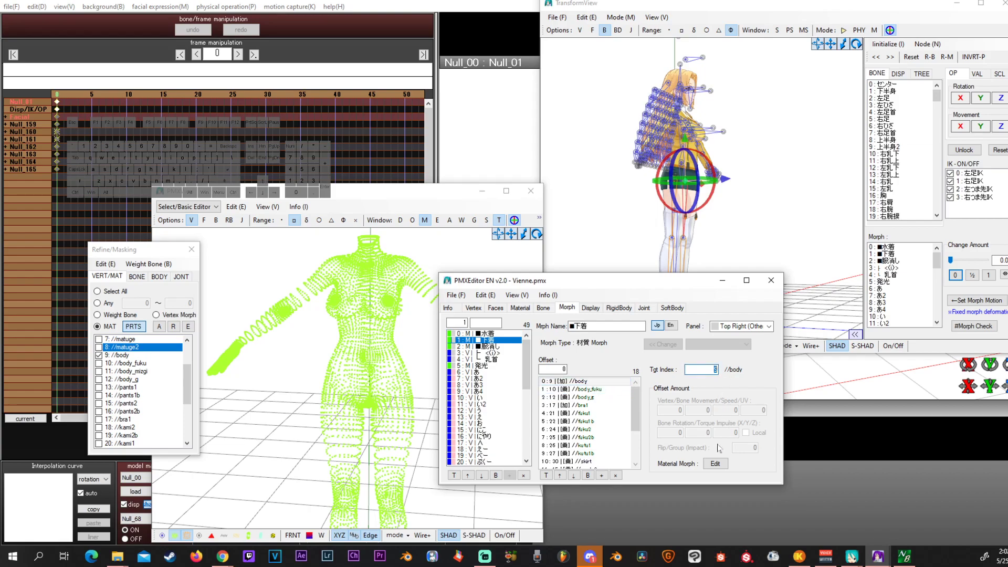
left_click(715, 464)
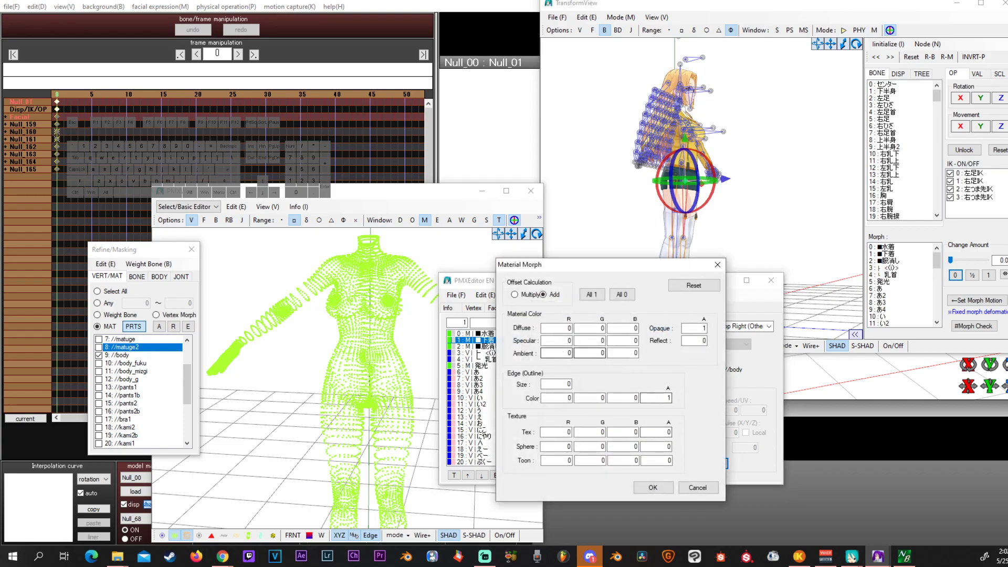
left_click(545, 295)
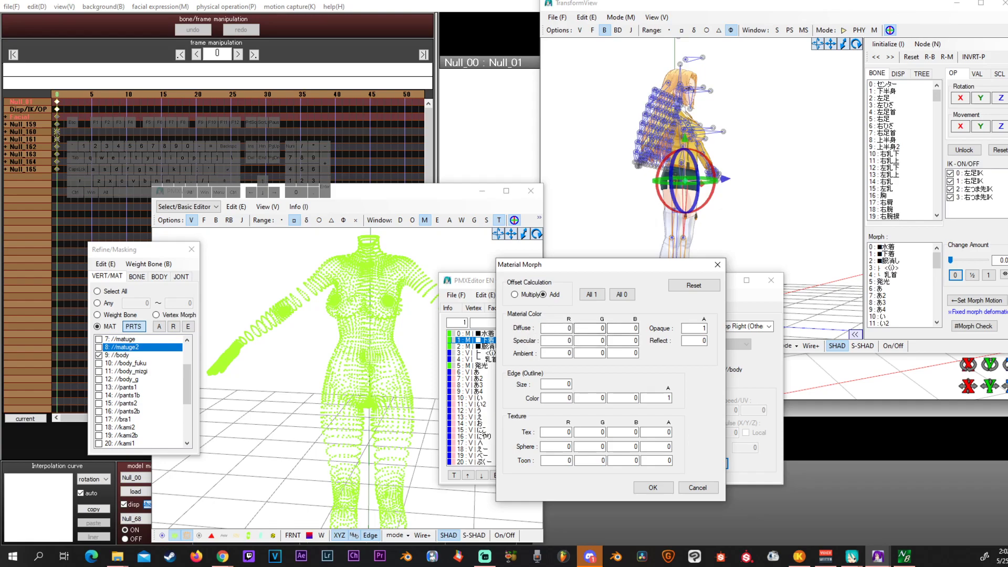
left_click(707, 342)
left_click(686, 328)
left_click_drag(688, 328, 713, 332)
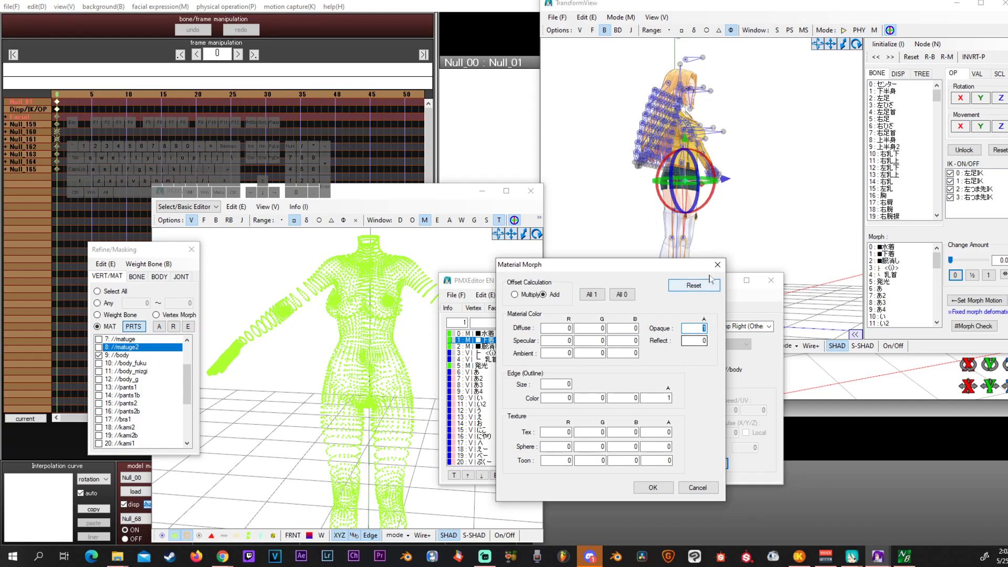
left_click(722, 261)
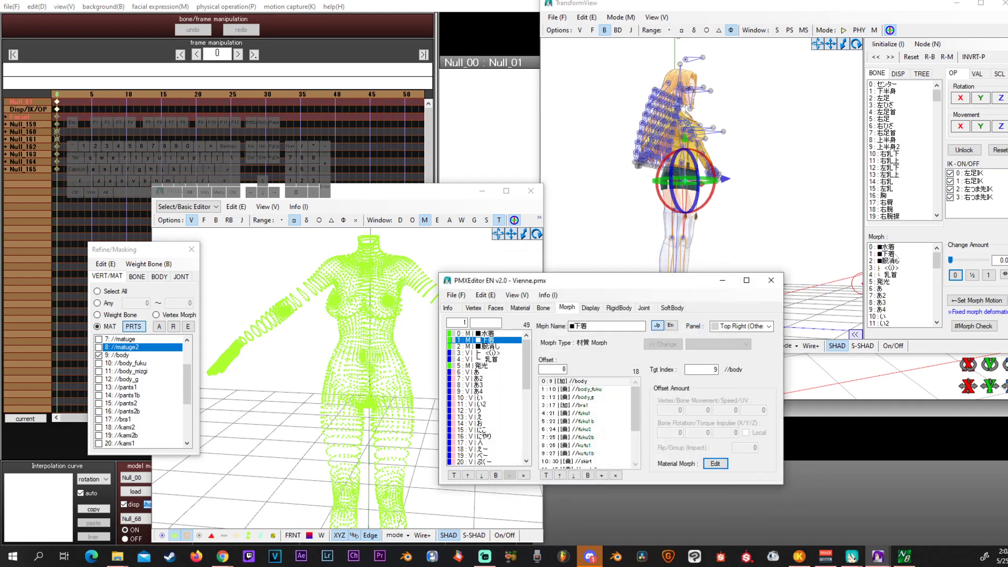
Preview the ■下着 morph on the model in TransformView at a change amount of 1.
left_click(892, 254)
left_click_drag(950, 260, 996, 261)
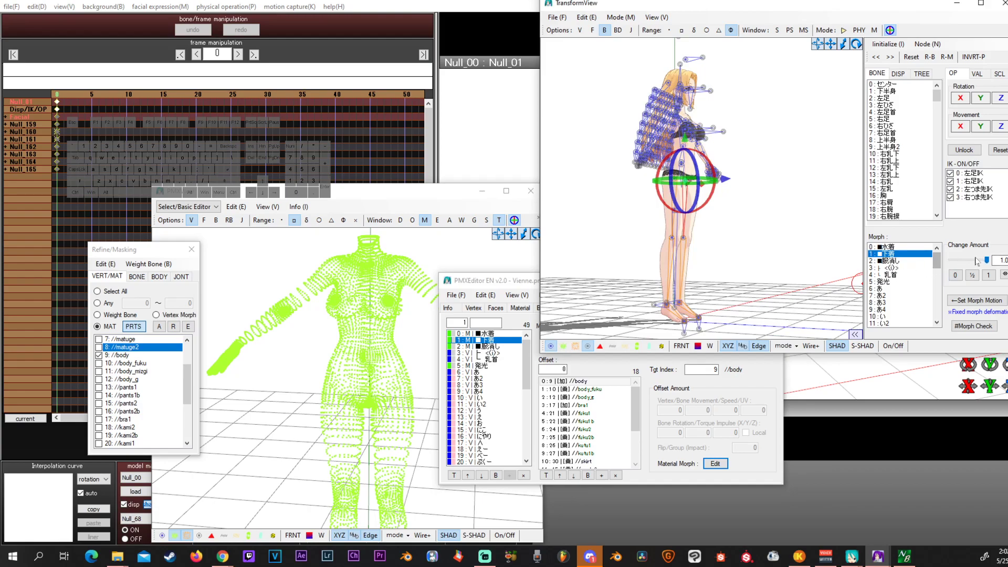
mouse_move(986, 261)
left_mouse_down()
mouse_move(900, 264)
mouse_move(996, 261)
left_mouse_up()
Preview the ■服消し morph at full strength from the front with bones hidden, and return its amount to 0.
left_click(891, 261)
left_click(551, 346)
right_click_drag(742, 251, 705, 226)
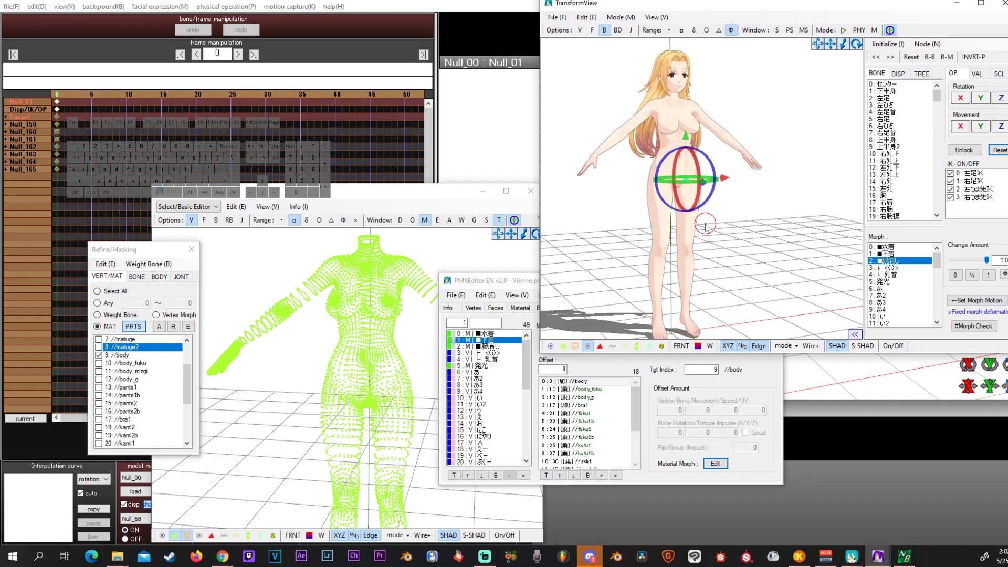
scroll(705, 227, "up", 5)
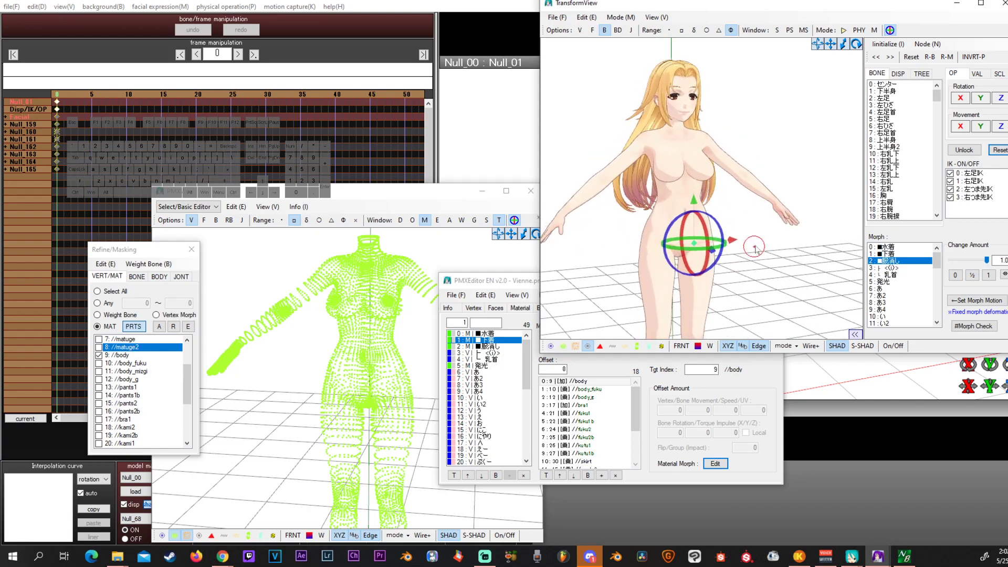
middle_click_drag(754, 247, 761, 233)
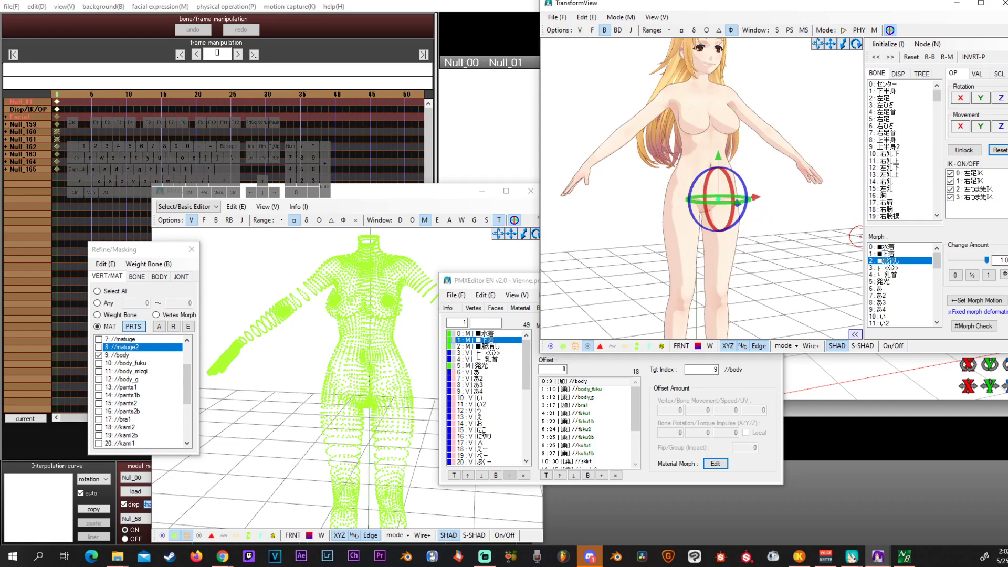
left_click_drag(986, 260, 949, 260)
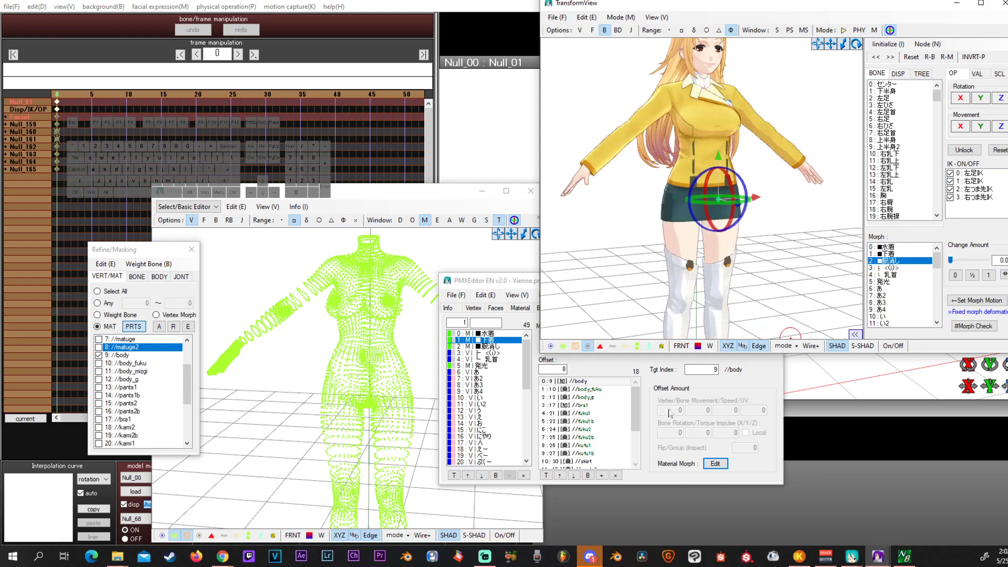
Set the Opaque value of the //body material to 1 and turn off the vertex display in the model view.
left_click(650, 412)
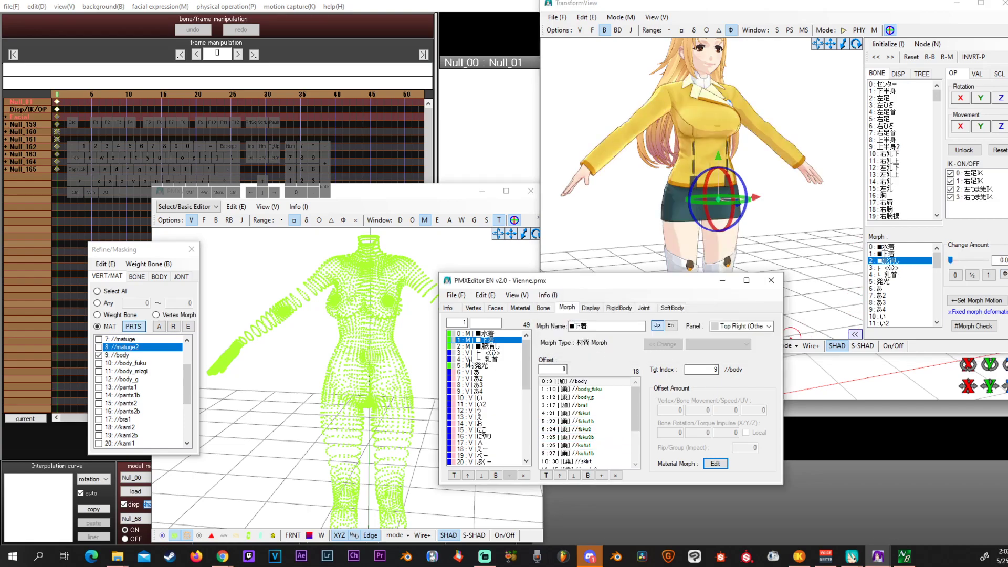
left_click(521, 308)
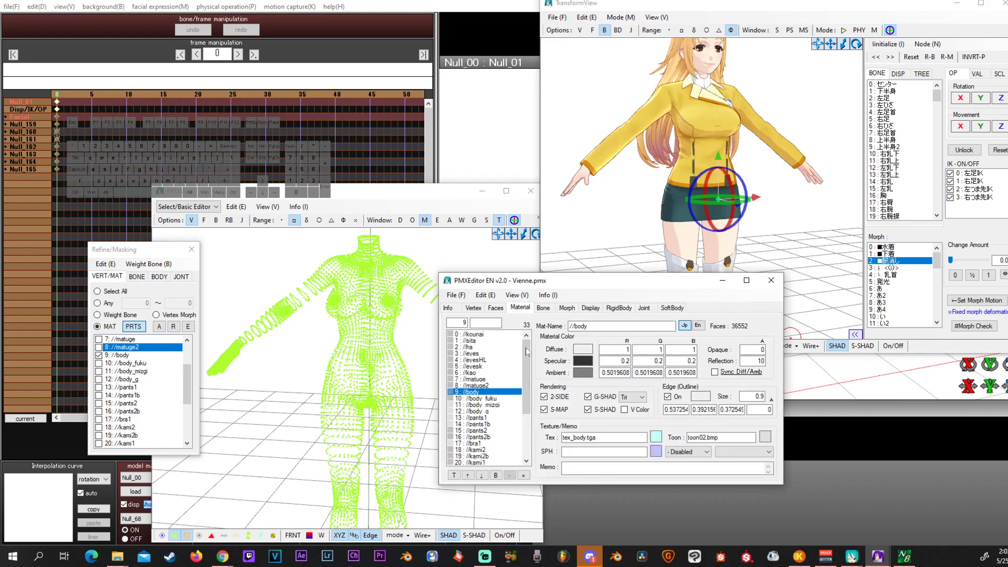
right_click_drag(307, 419, 337, 416)
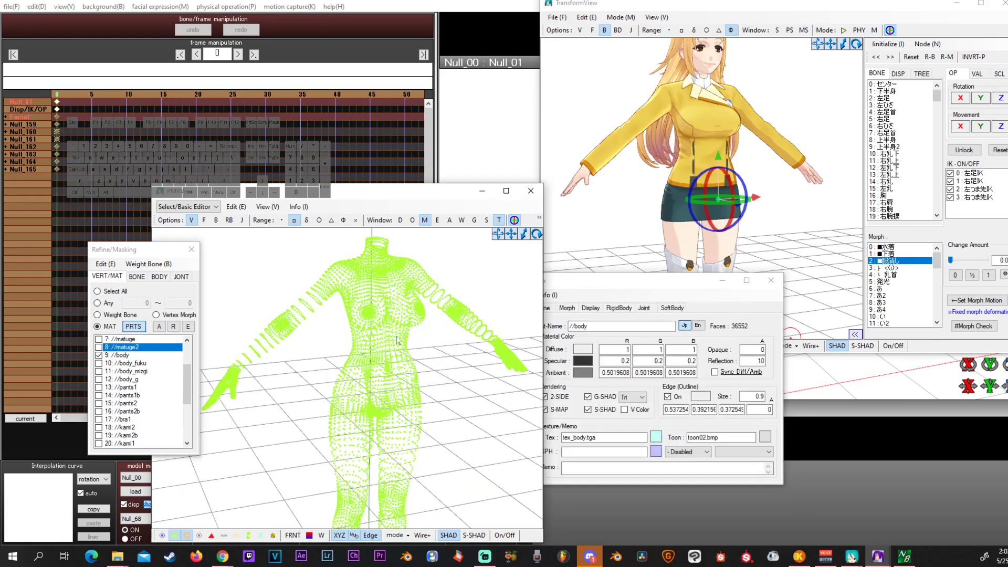
left_click_drag(670, 283, 731, 291)
left_click(823, 357)
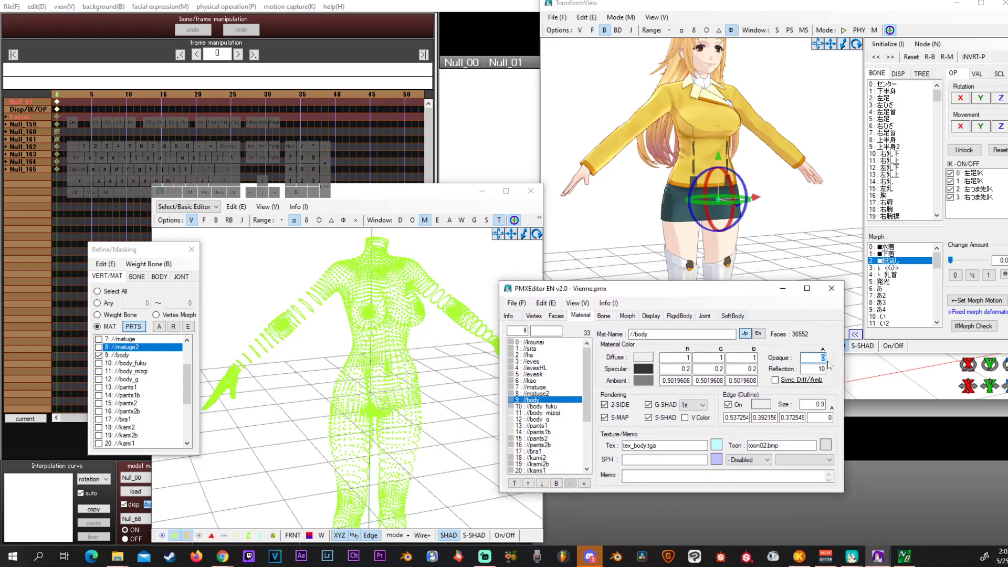
type("1")
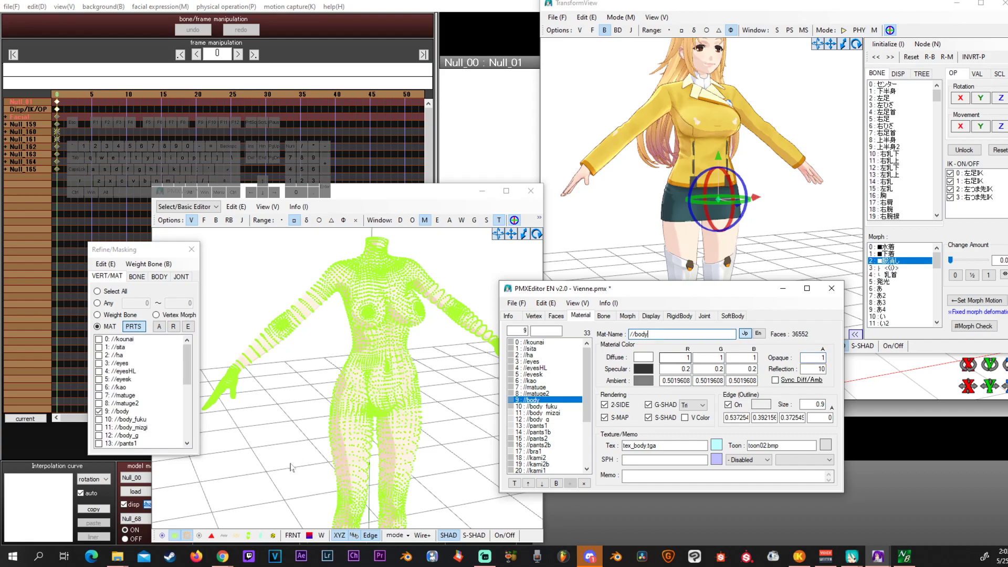
left_click(174, 534)
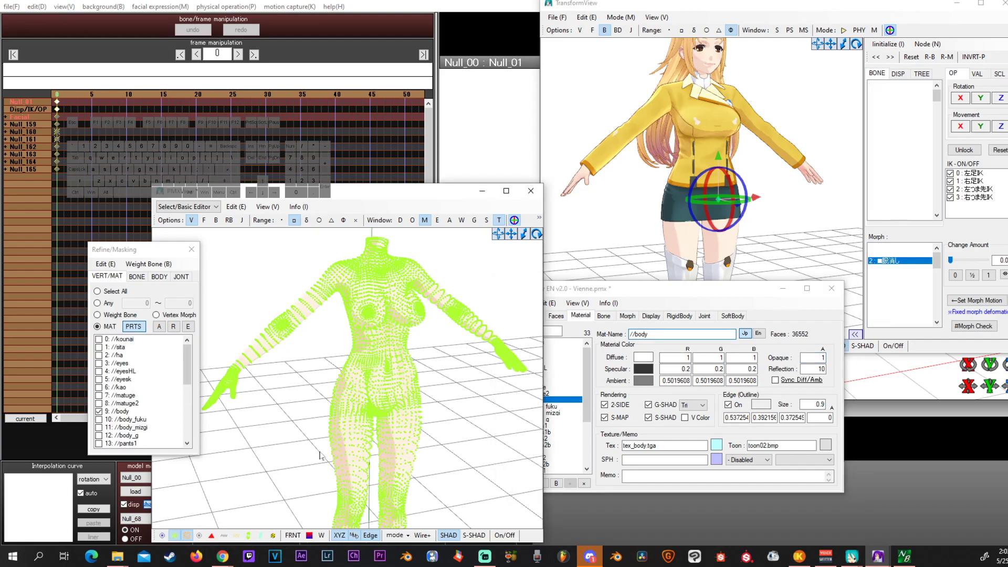
Check the Opaque values of the face materials in the material list, starting from //kounai.
right_click_drag(317, 459, 413, 423)
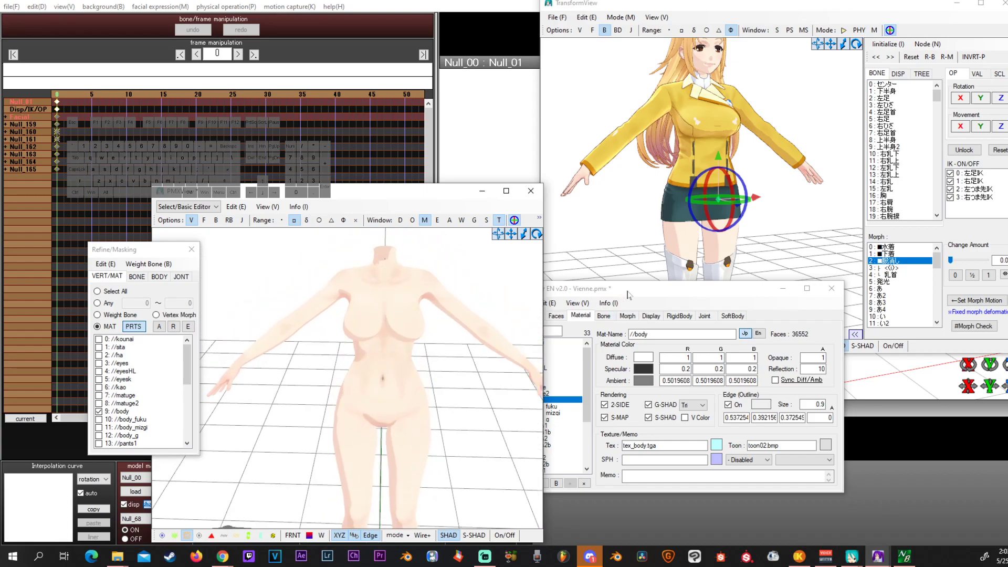
left_click_drag(629, 295, 661, 289)
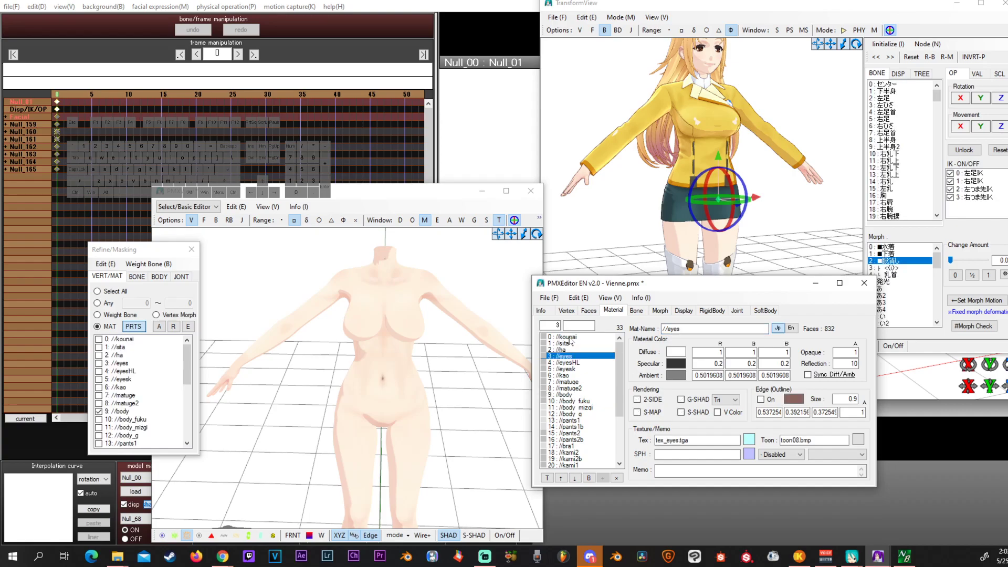
left_click(569, 338)
left_click(855, 352)
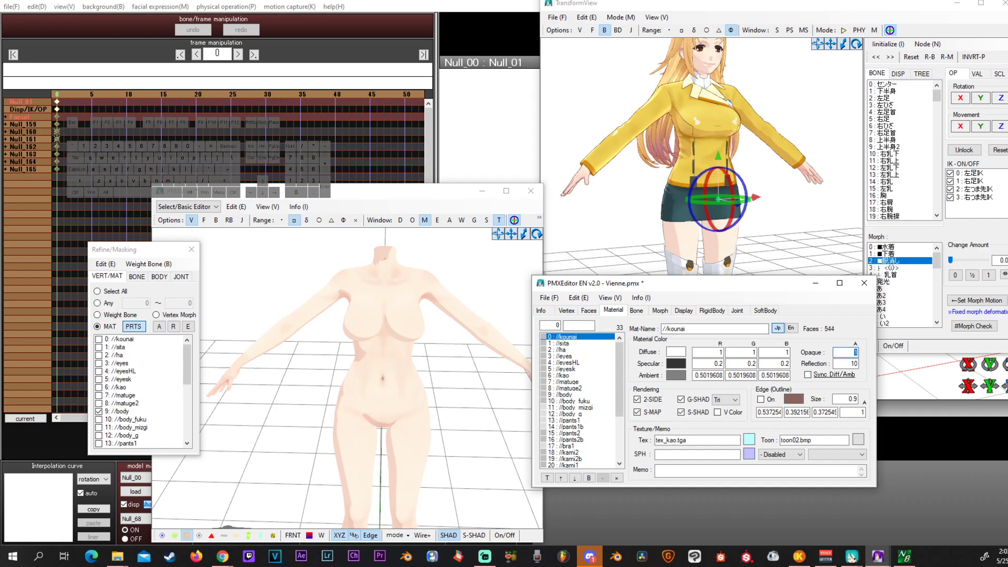
left_click(576, 349)
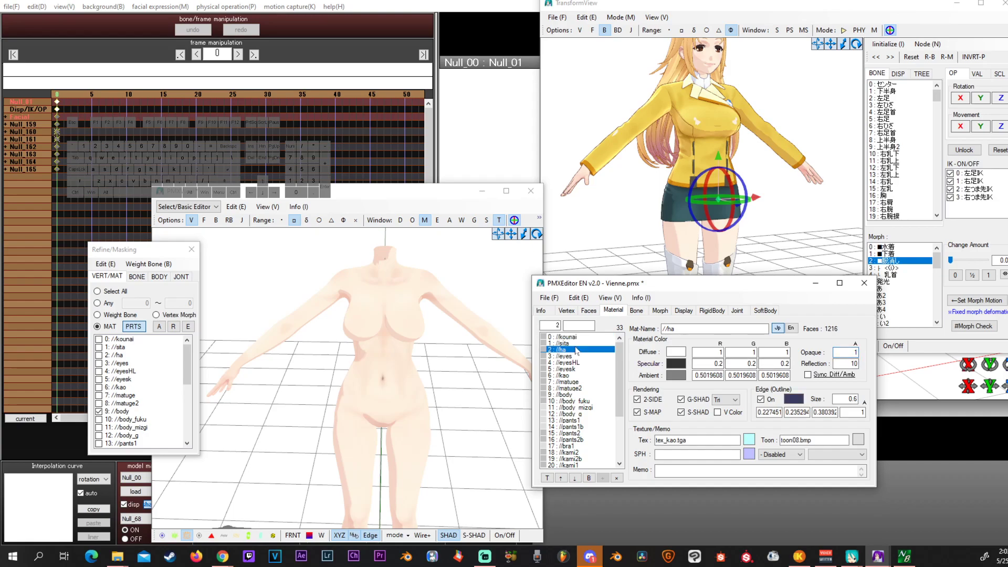
key("Down")
key("Down")
key("Down")
key("Down")
key("Down")
key("Down")
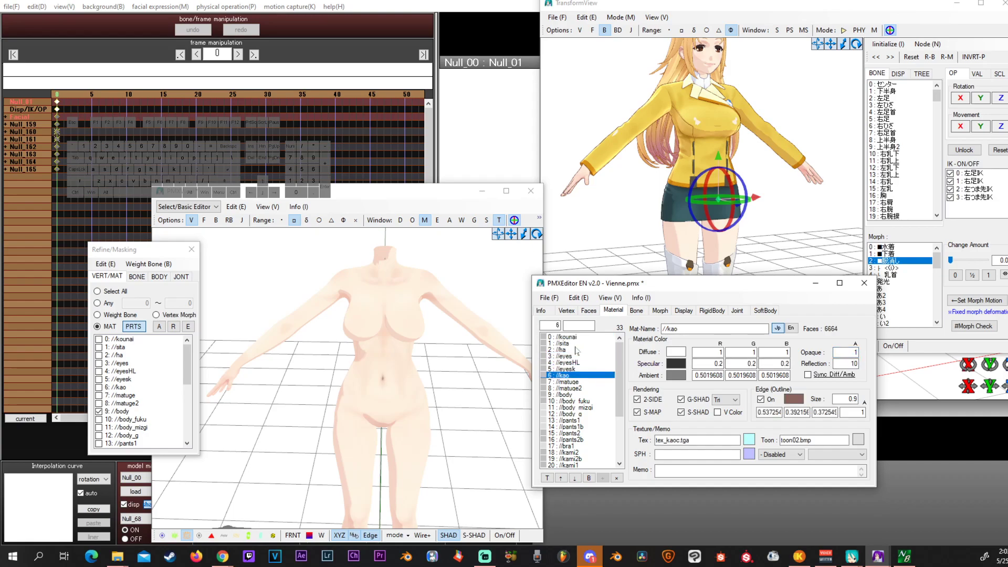
Set the Opaque value of the //body_mizgi and //body_g materials to 1.
key("Down")
key("Down")
key("Down")
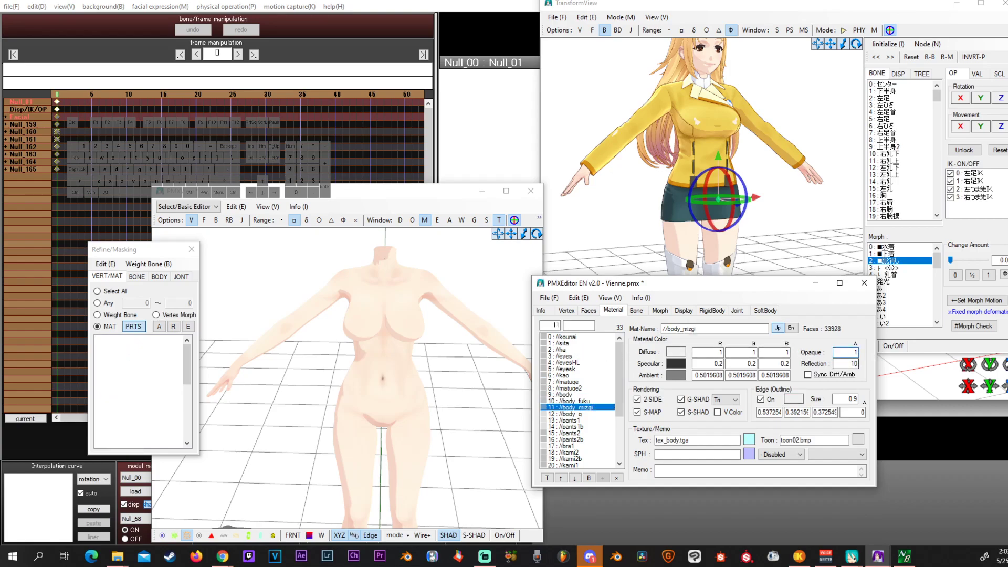
left_click(575, 414)
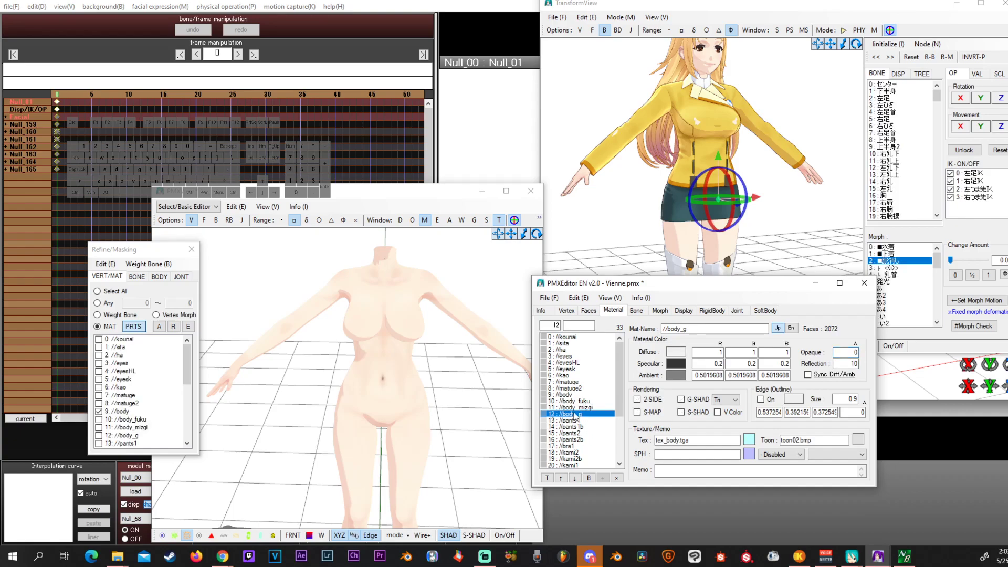
double_click(845, 352)
type("1")
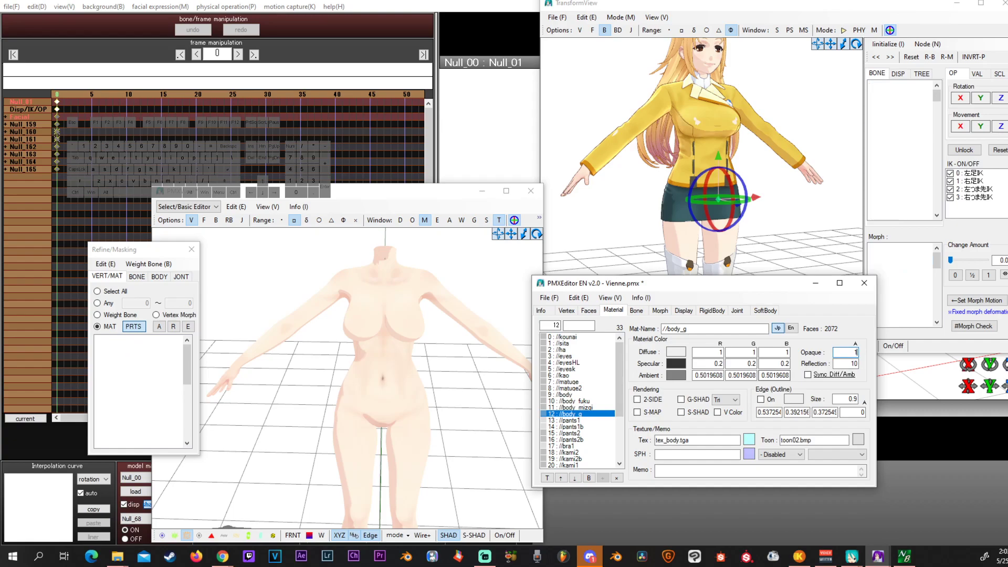
Check the Opaque values of the //pants materials and set the Opaque value of //bra1 to 1.
left_click(569, 420)
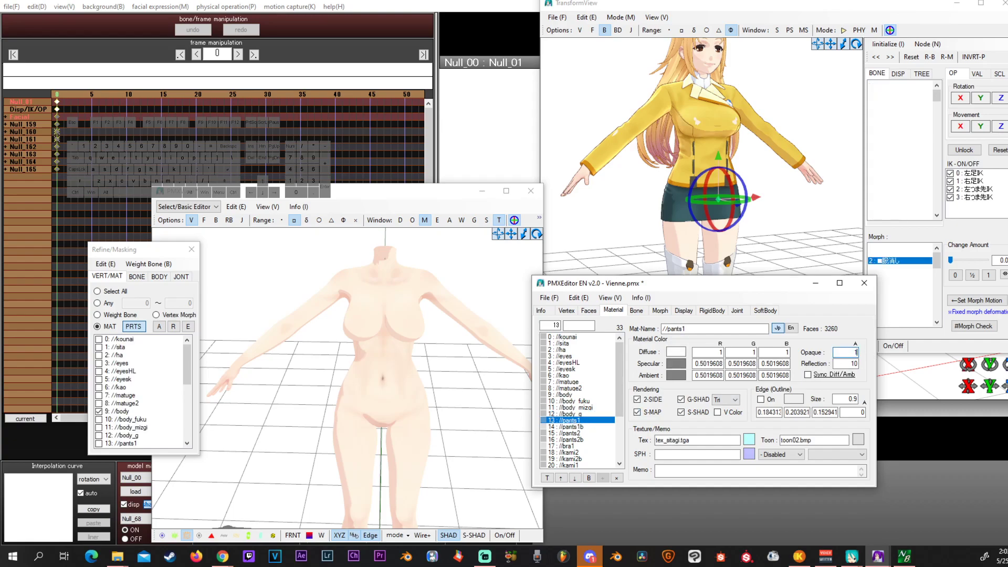
left_click(585, 427)
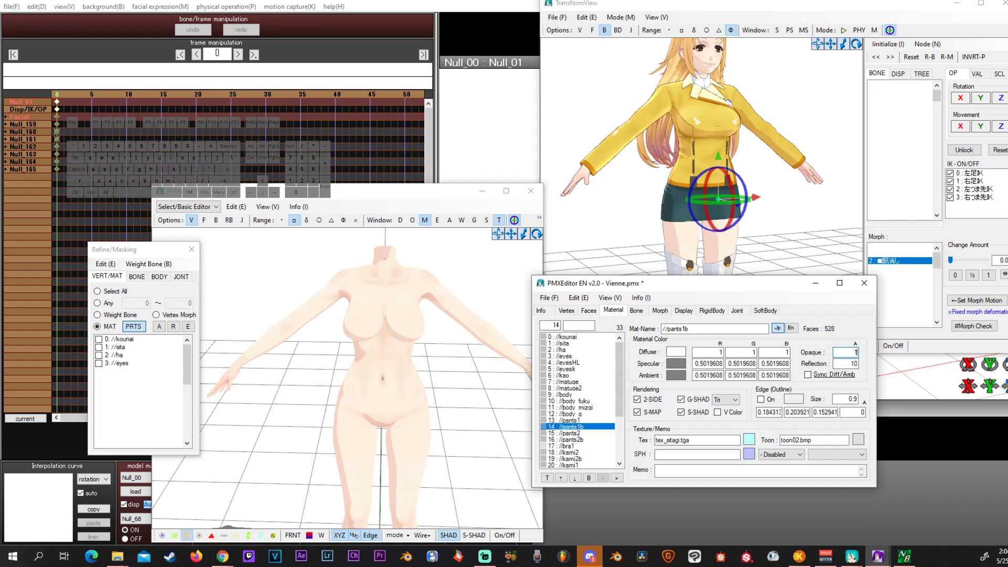
left_click(580, 433)
left_click(582, 439)
left_click(583, 445)
left_click(583, 451)
left_click(583, 445)
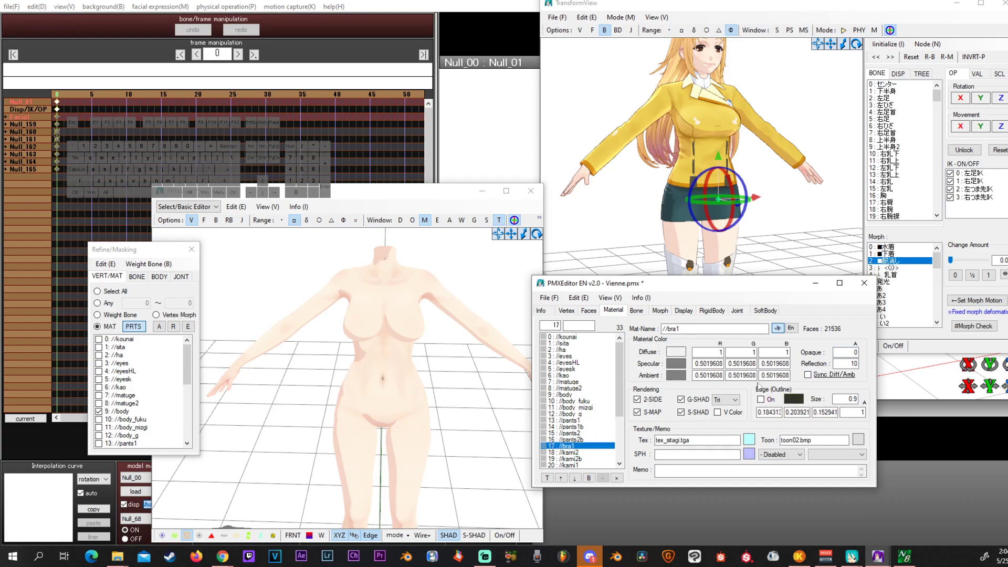
double_click(846, 353)
type("1")
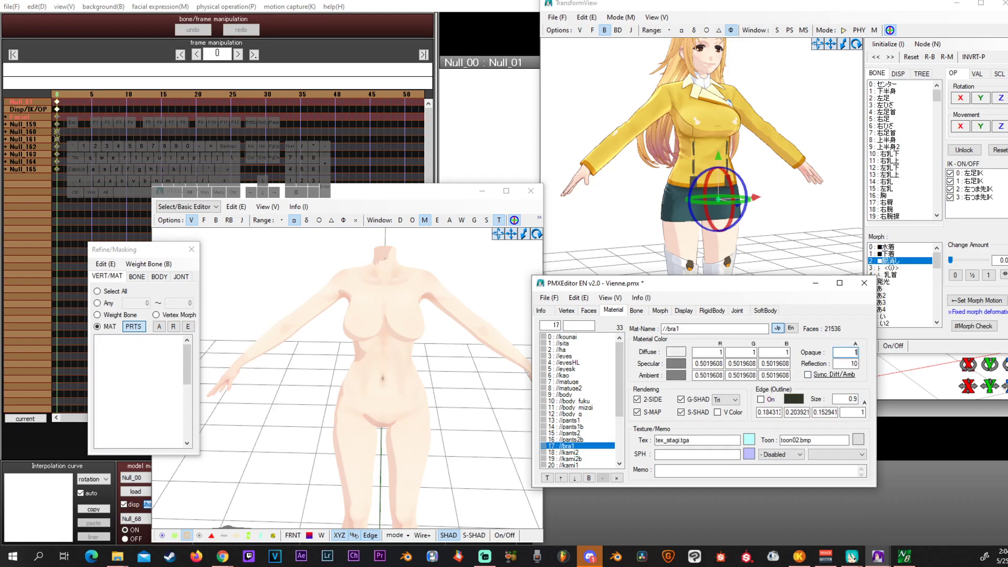
Check the hair, clothing and shoe materials, and set the Opaque value of //mizugi and //toumei2 to 1.
left_click(582, 453)
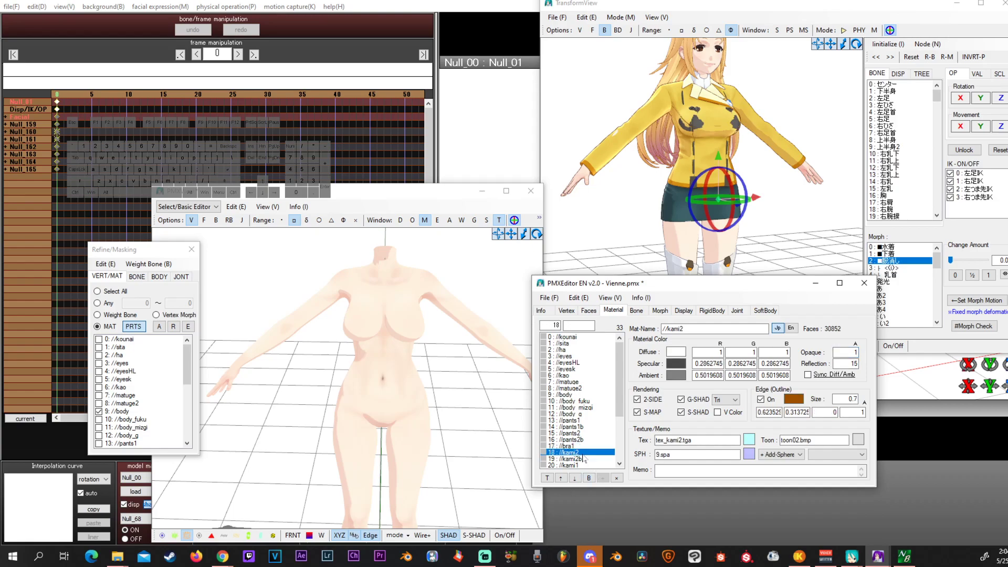
scroll(583, 458, "down", 4)
key("Down")
key("Down")
key("Down")
key("Down")
key("Down")
key("Down")
key("Down")
key("Down")
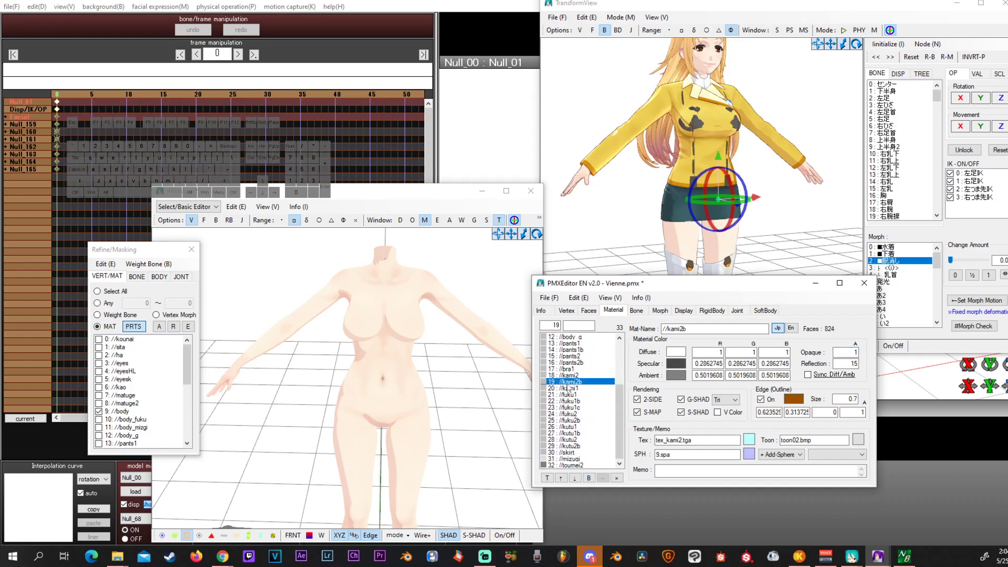
key("Down")
key("Down")
key("Down")
key("Down")
key("Down")
key("Down")
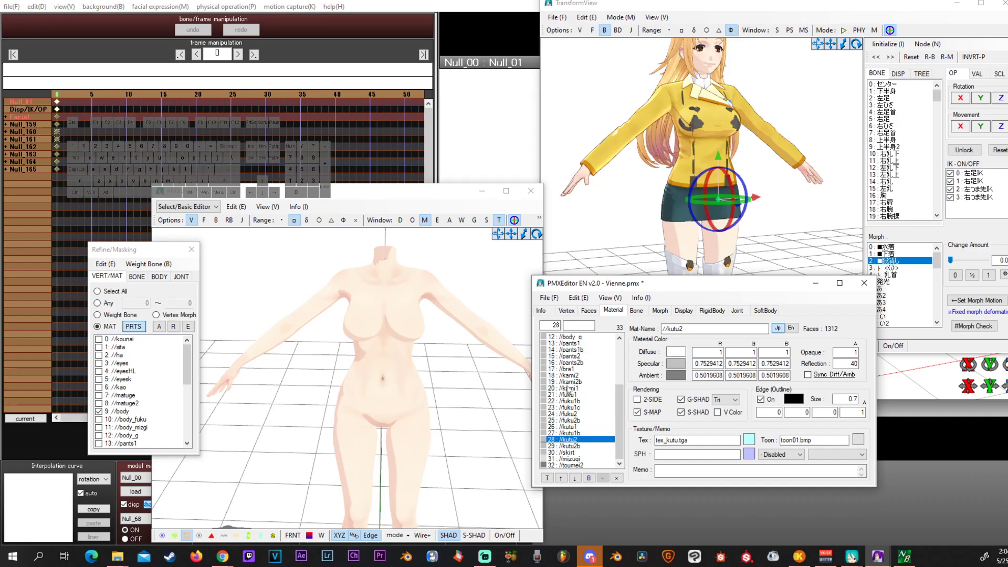
key("Up")
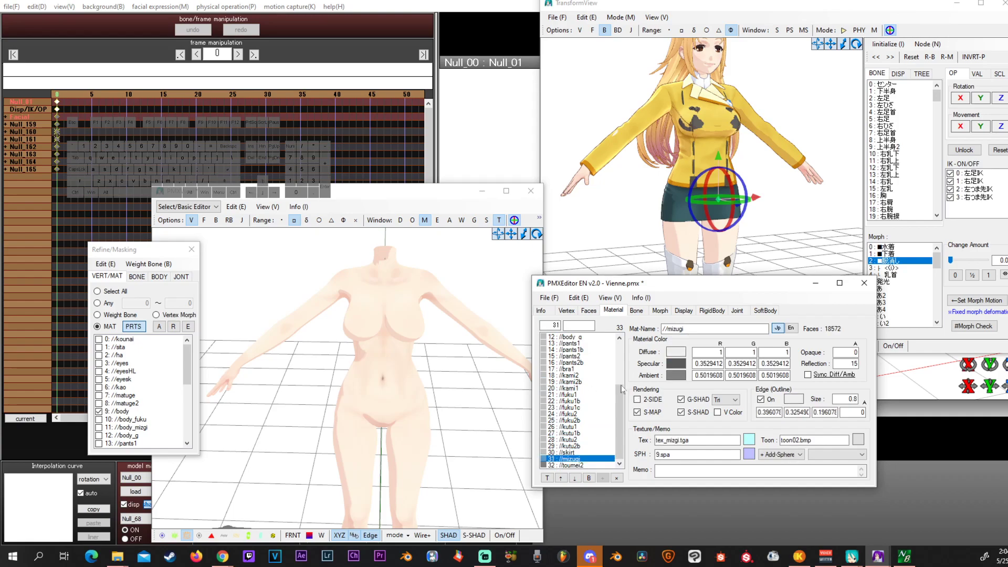
left_click_drag(841, 352, 873, 355)
type("1")
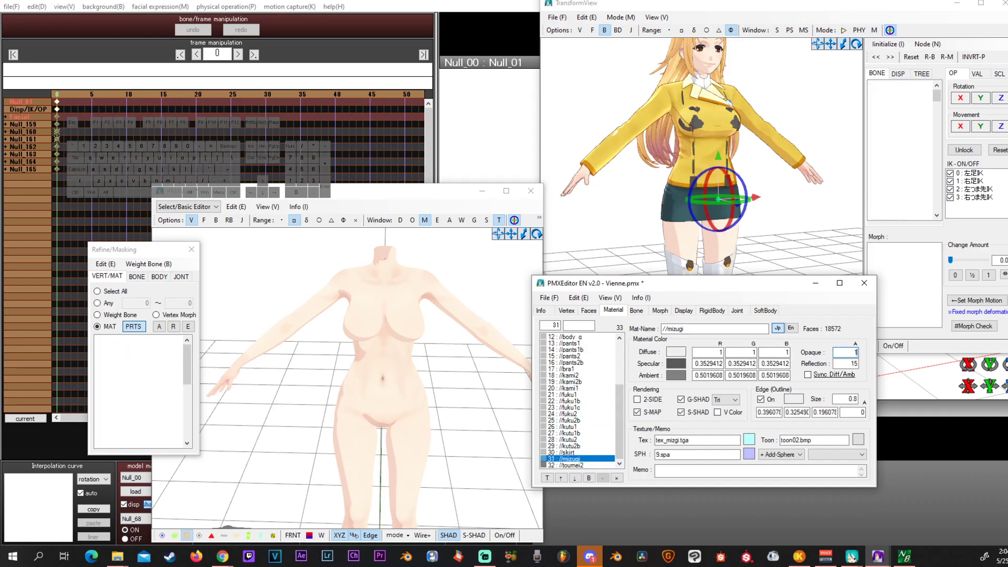
left_click(582, 466)
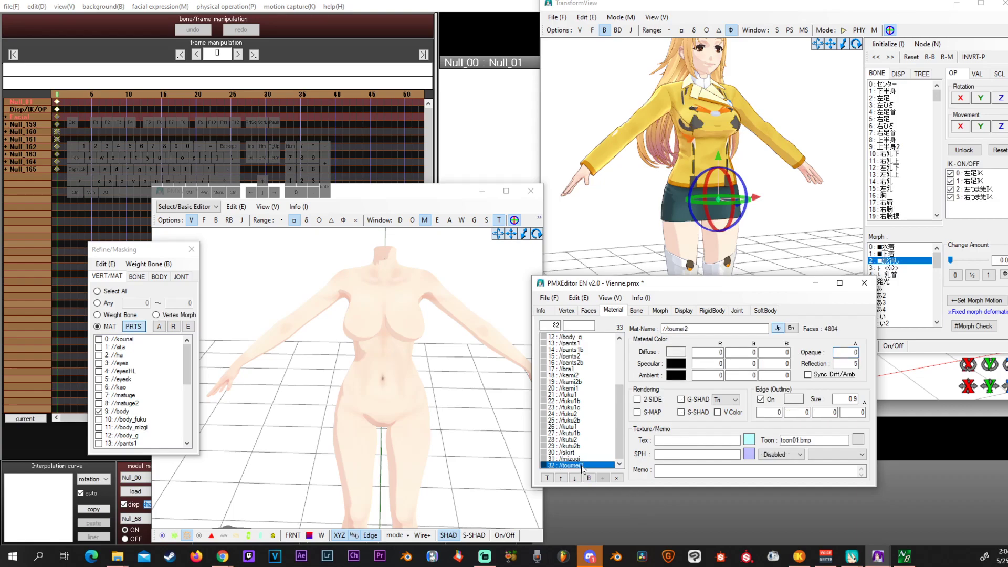
type("1")
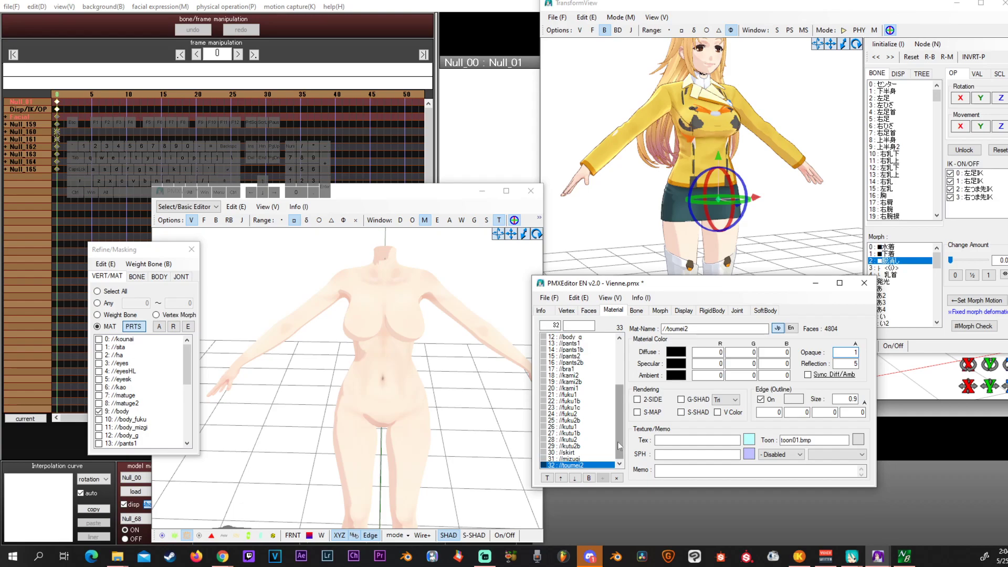
Review the Opaque values back up the material list from //toumei2 to //kounai.
key("Up")
key("Up")
key("Up")
key("Up")
key("Up")
key("Up")
key("Up")
key("Up")
key("Up")
key("Up")
key("Up")
key("Up")
key("Up")
key("Up")
key("Up")
key("Up")
key("Up")
key("Up")
key("Up")
key("Up")
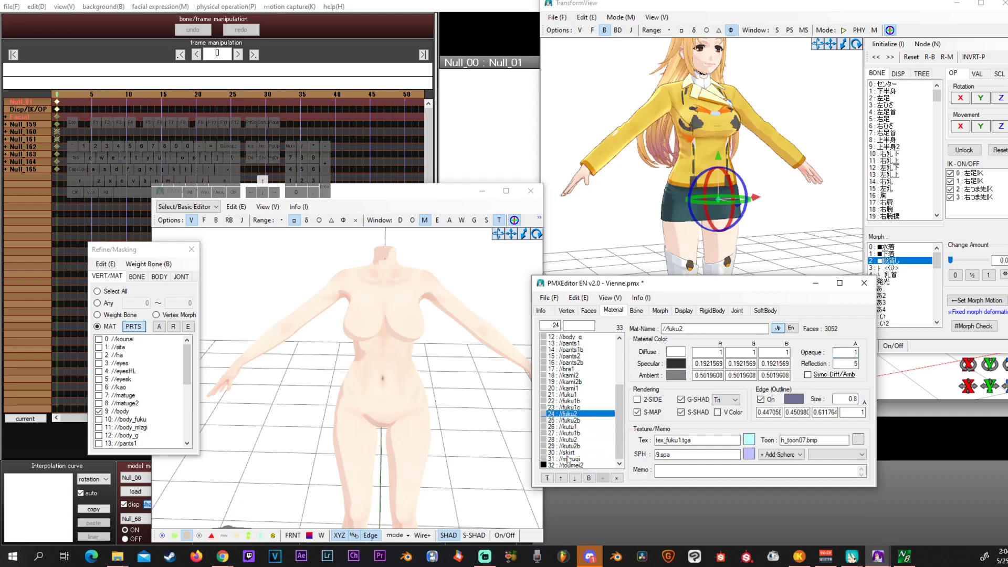
key("Up")
key("Up")
key("Up")
key("Up")
key("Up")
key("Up")
key("Up")
key("Up")
key("Up")
key("Up")
key("Up")
key("Up")
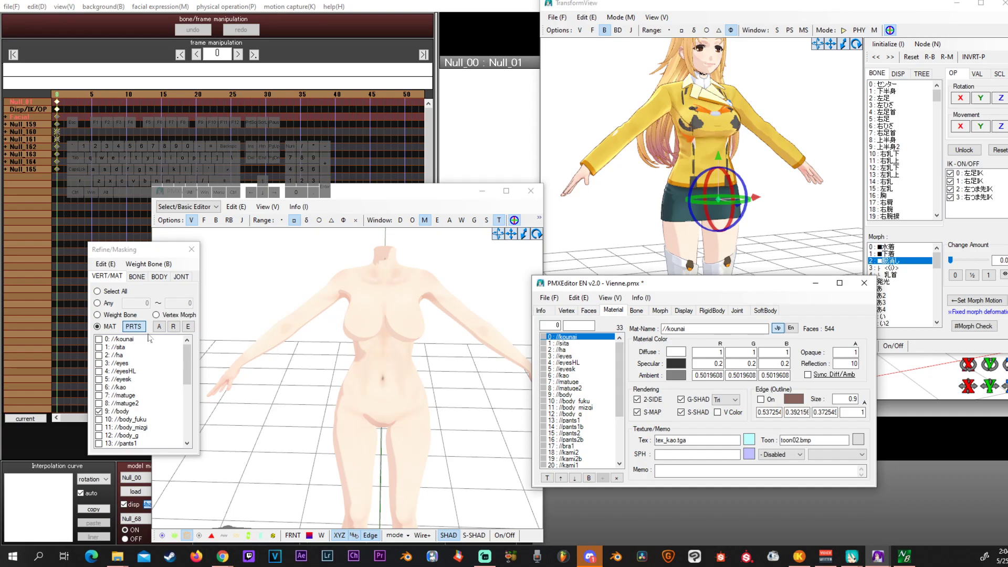
Unmask all materials so the complete model shows in the model view.
left_click_drag(134, 250, 134, 256)
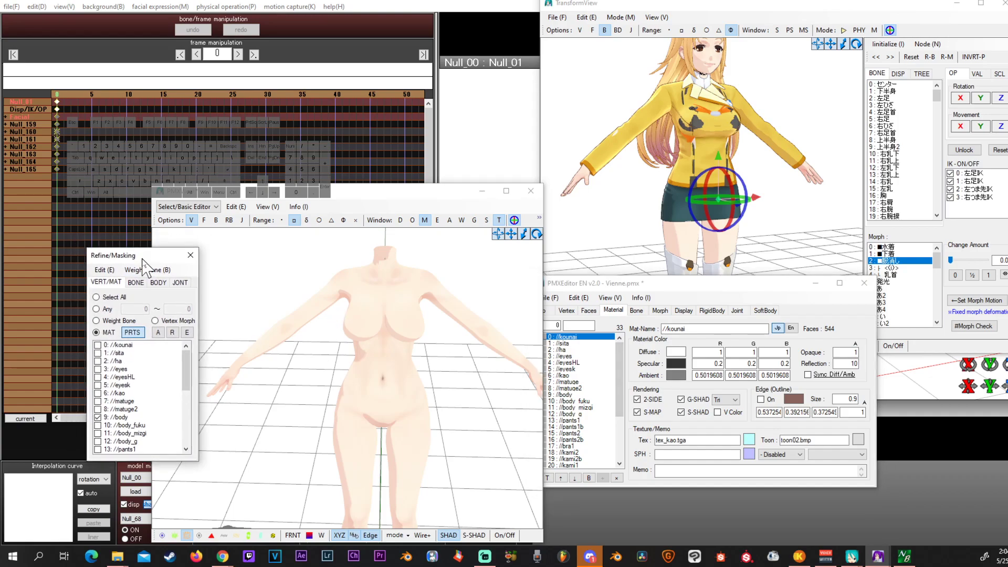
left_click(158, 333)
left_click(387, 378)
mouse_move(386, 375)
right_mouse_down()
mouse_move(432, 374)
mouse_move(392, 361)
mouse_move(386, 372)
right_mouse_up()
scroll(391, 361, "up", 2)
scroll(386, 372, "up", 6)
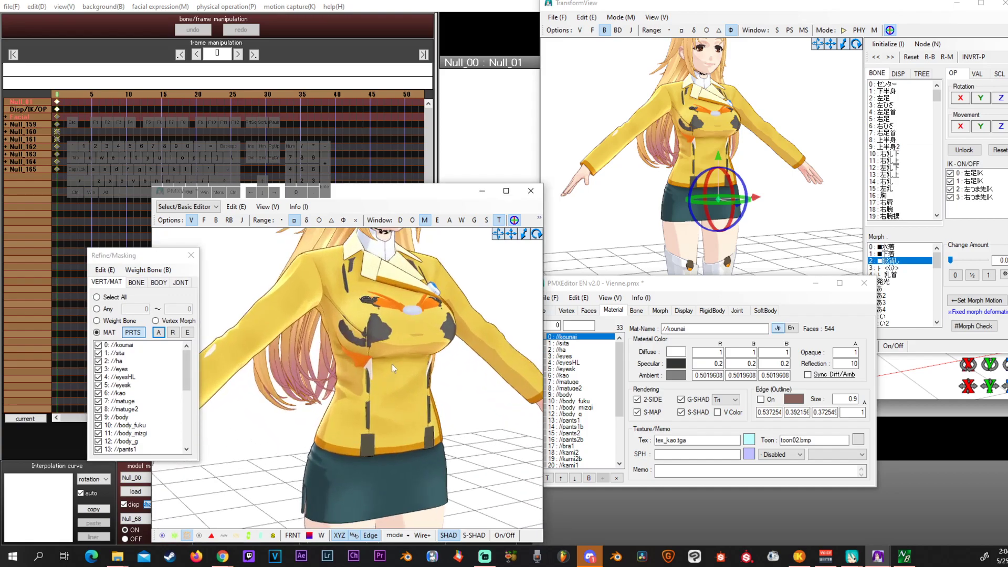
Examine from the side and front how the opaque underwear and swimsuit layers overlap the jacket on the torso.
scroll(405, 364, "up", 3)
right_click_drag(423, 367, 377, 367)
middle_click_drag(370, 367, 419, 343)
right_click_drag(419, 344, 399, 343)
left_click(374, 302)
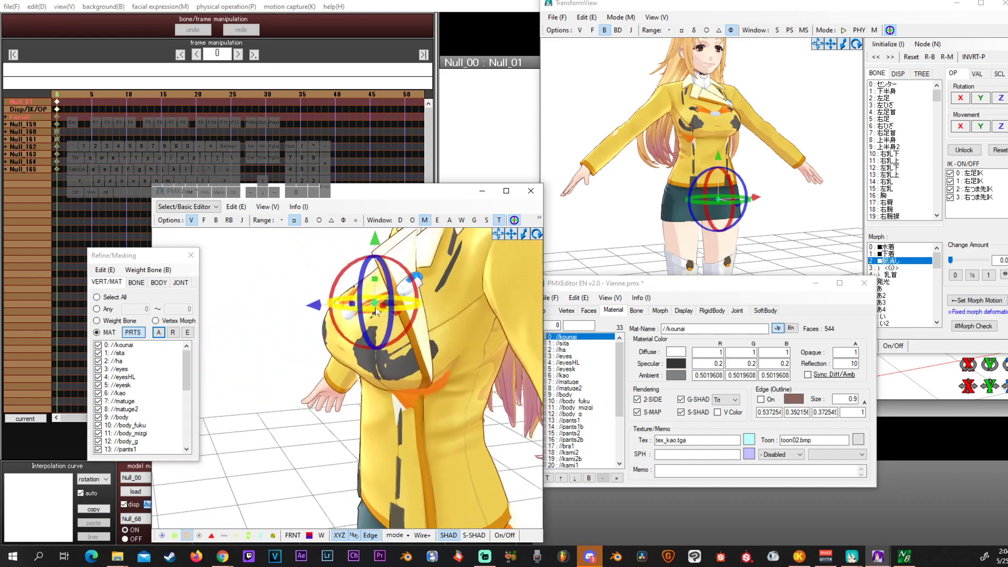
left_click(407, 374)
mouse_move(471, 400)
right_mouse_down()
mouse_move(530, 392)
mouse_move(476, 398)
right_mouse_up()
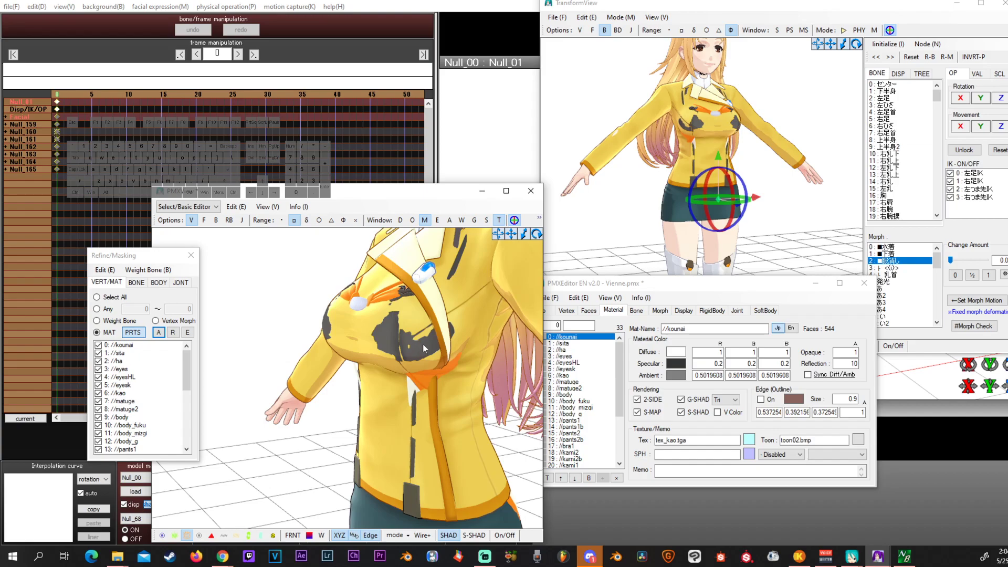
right_click_drag(393, 340, 423, 351)
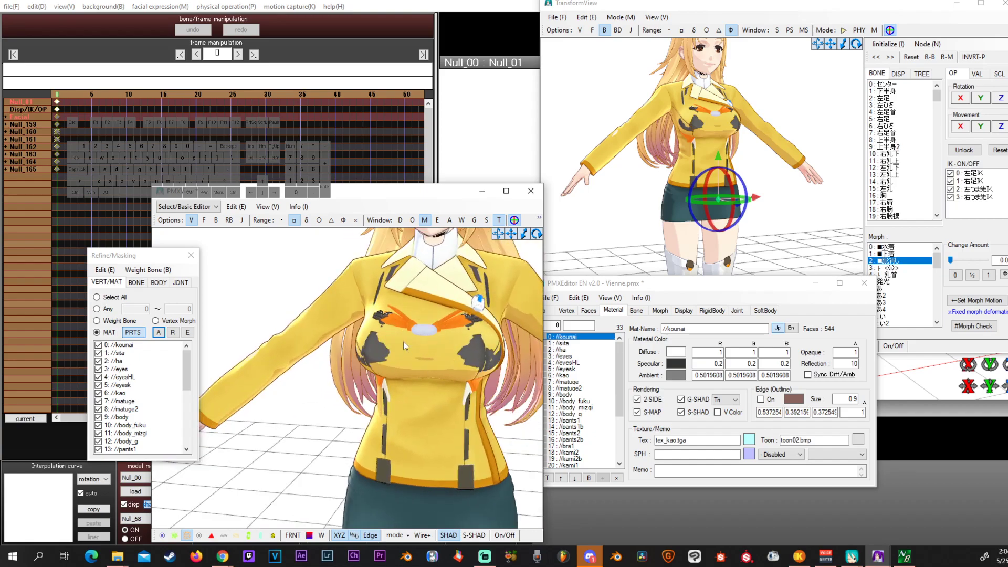
Set all material offset values of //body in the ■下着 morph to 0.
left_click(678, 285)
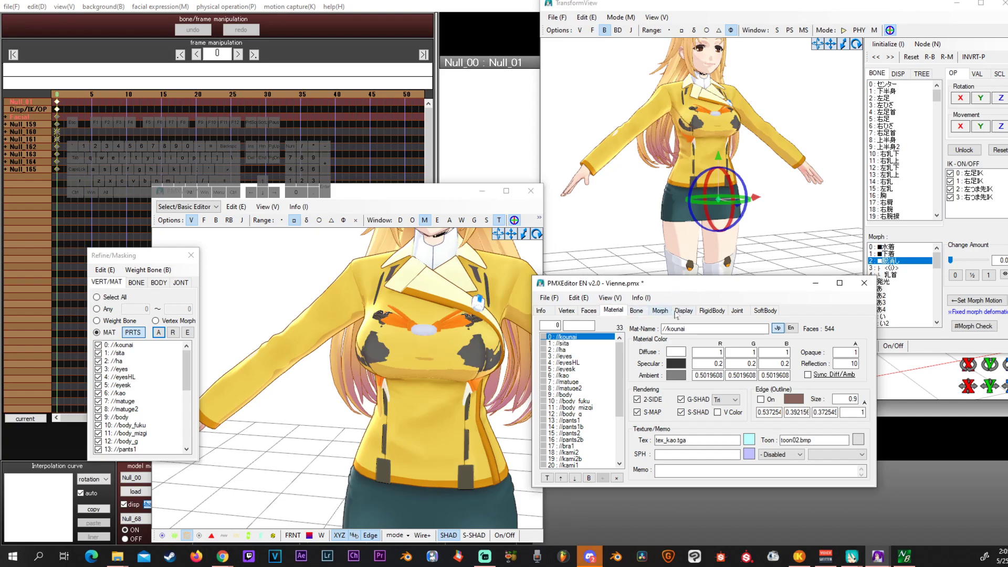
left_click(658, 310)
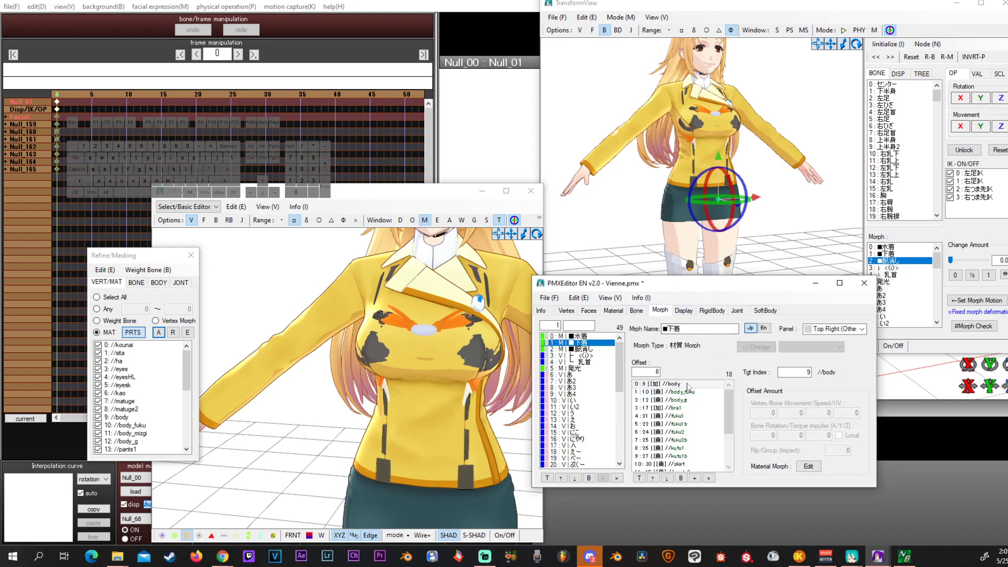
left_click(808, 466)
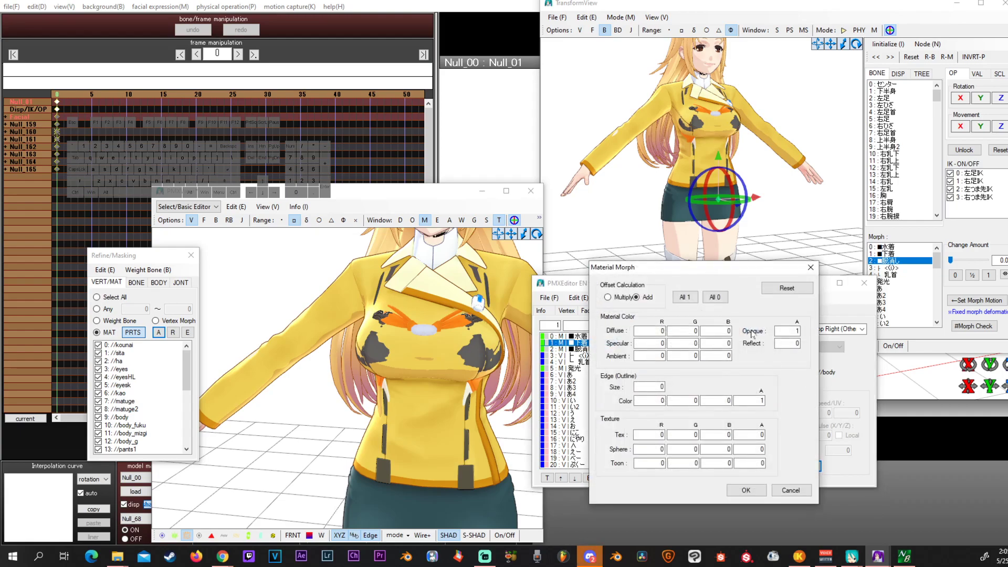
left_click(719, 301)
left_click(755, 490)
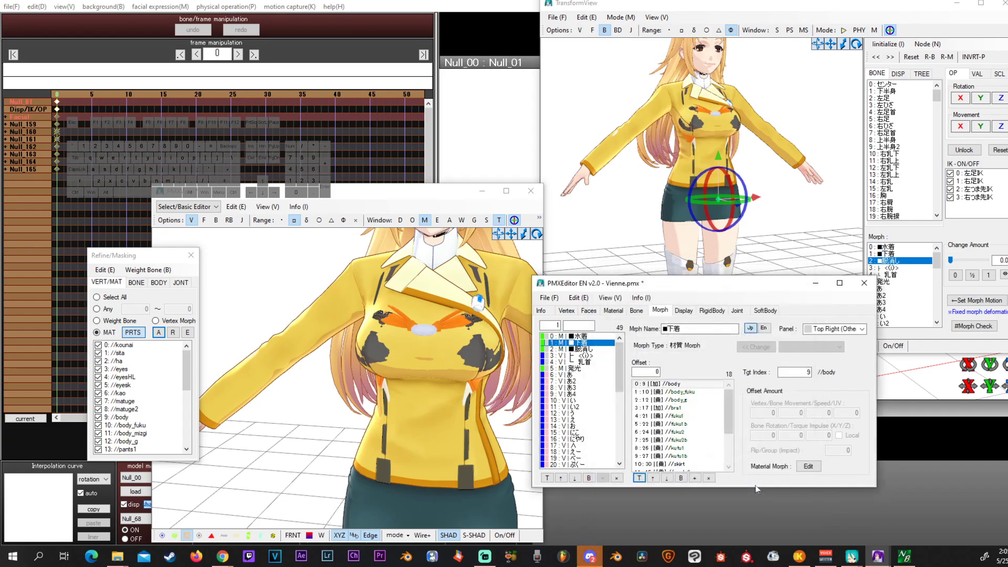
Preview the ■服消し morph in TransformView by raising its change amount, and return it to 0.
left_click(953, 228)
left_click_drag(951, 261, 995, 260)
left_click(1003, 274)
left_click_drag(993, 267, 906, 294)
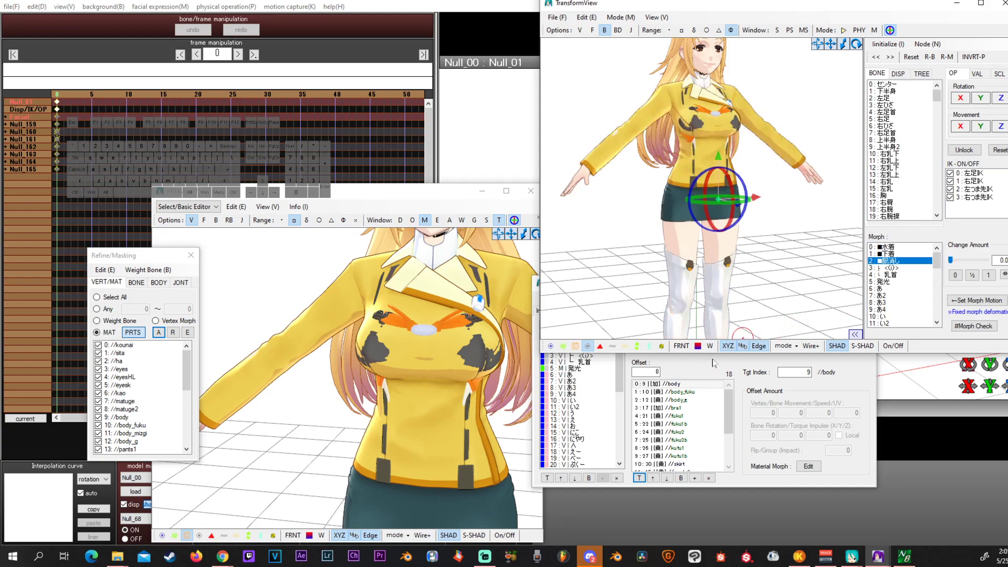
Examine the fully clothed model from several angles in the model view and return to the //kounai material settings.
left_click(438, 194)
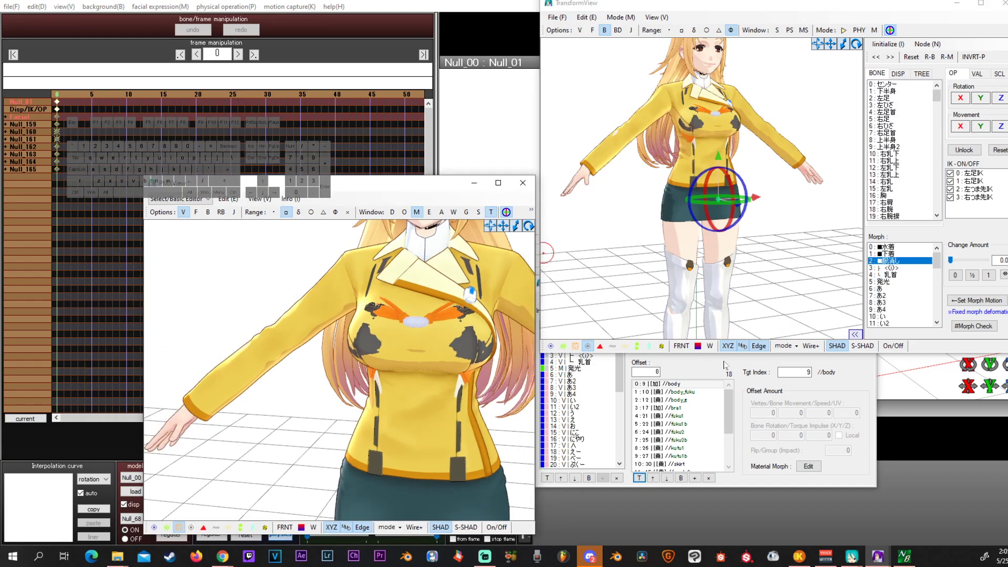
left_click(715, 369)
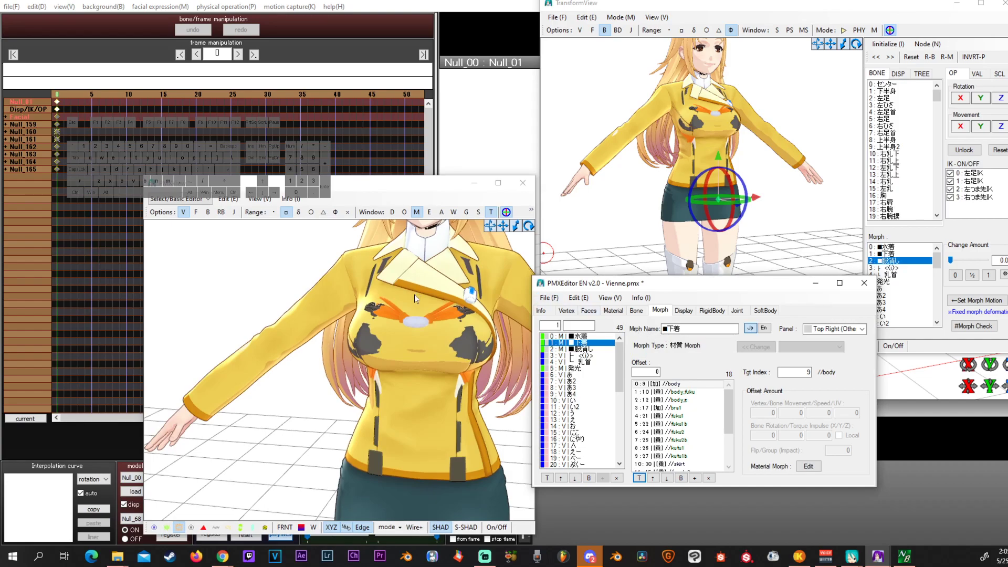
left_click(803, 371)
scroll(379, 351, "down", 2)
right_click_drag(379, 351, 404, 351)
middle_click_drag(404, 366, 405, 354)
right_click_drag(405, 354, 355, 362)
right_click_drag(440, 389, 444, 355)
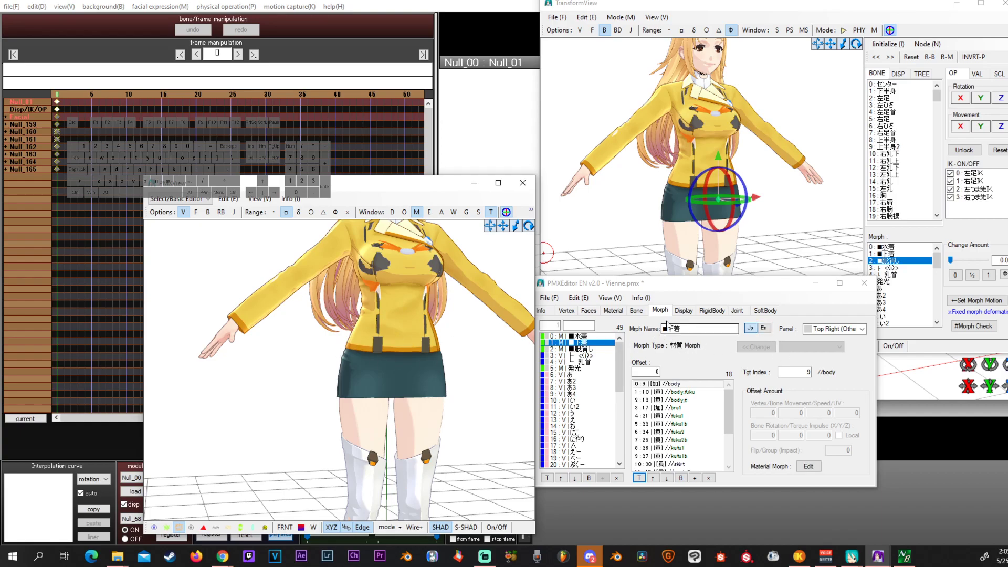
left_click(651, 286)
left_click(613, 311)
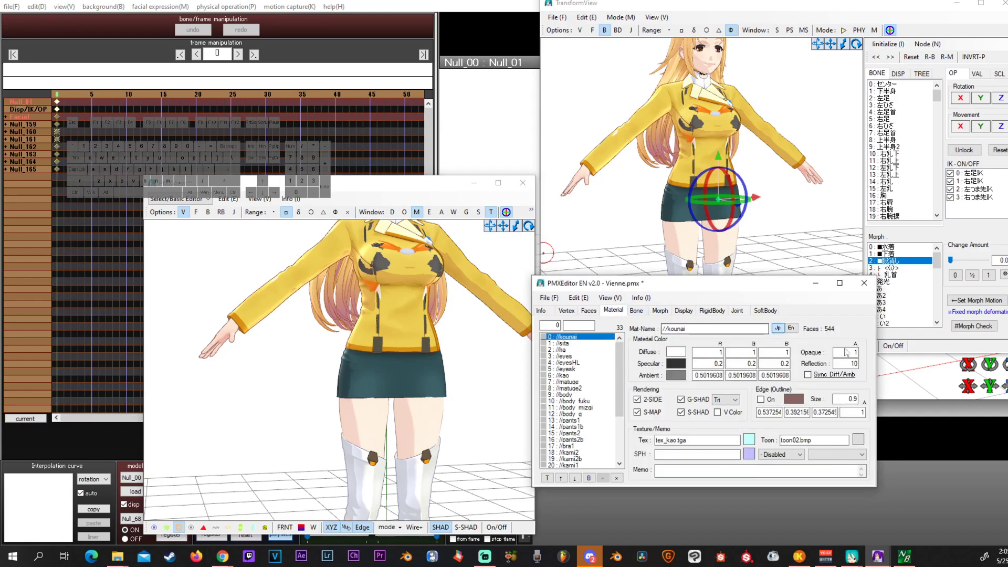